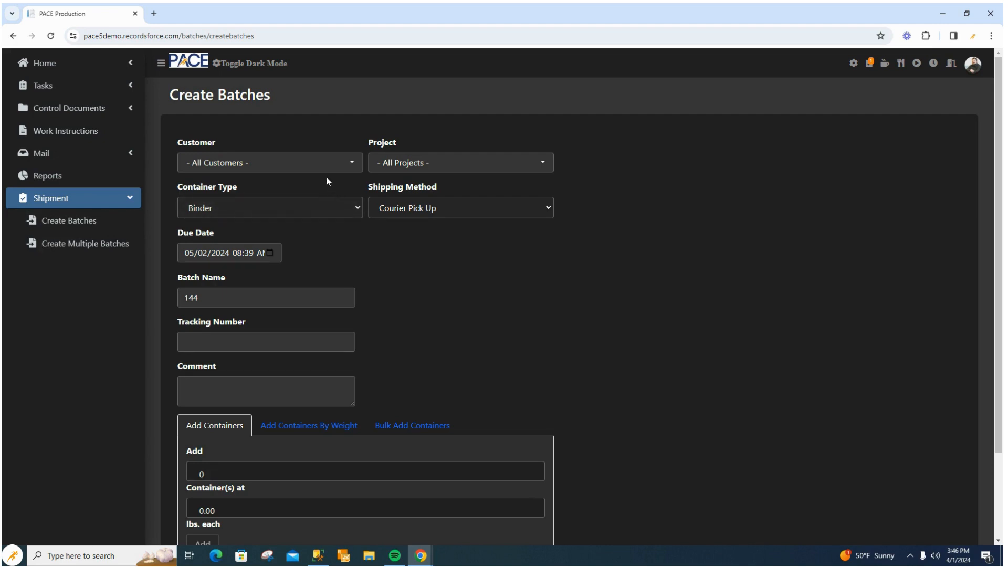
# - Set the batch's customer to Town of Make Believe, project to Municipal Records, and shipping method to USPS Ground
pyautogui.click(359, 167)
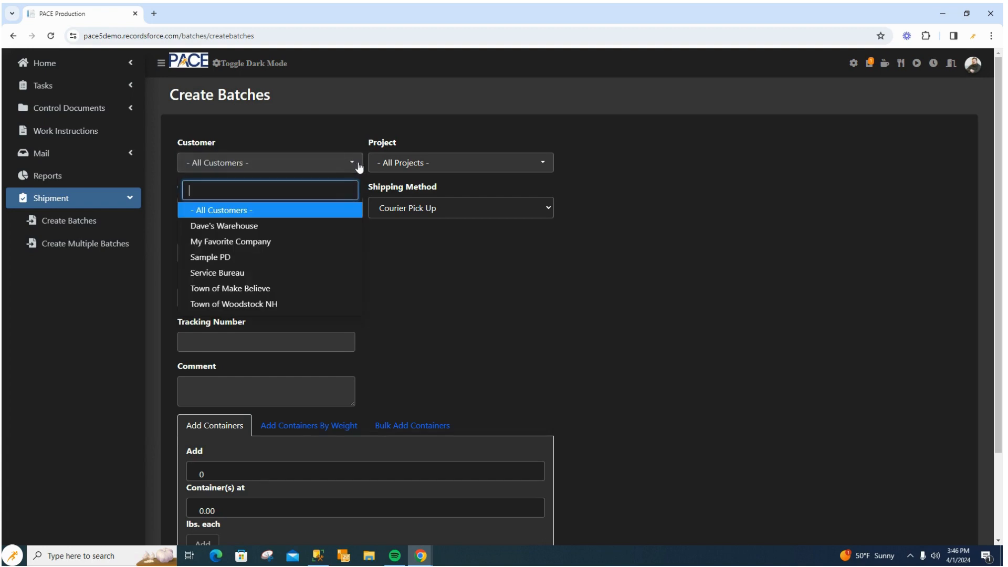
pyautogui.click(302, 294)
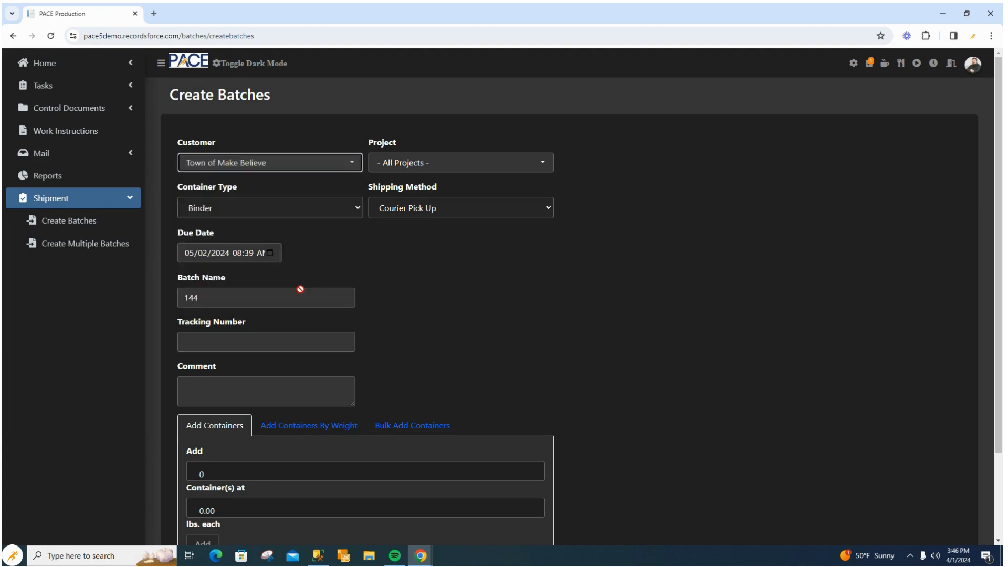
pyautogui.click(536, 169)
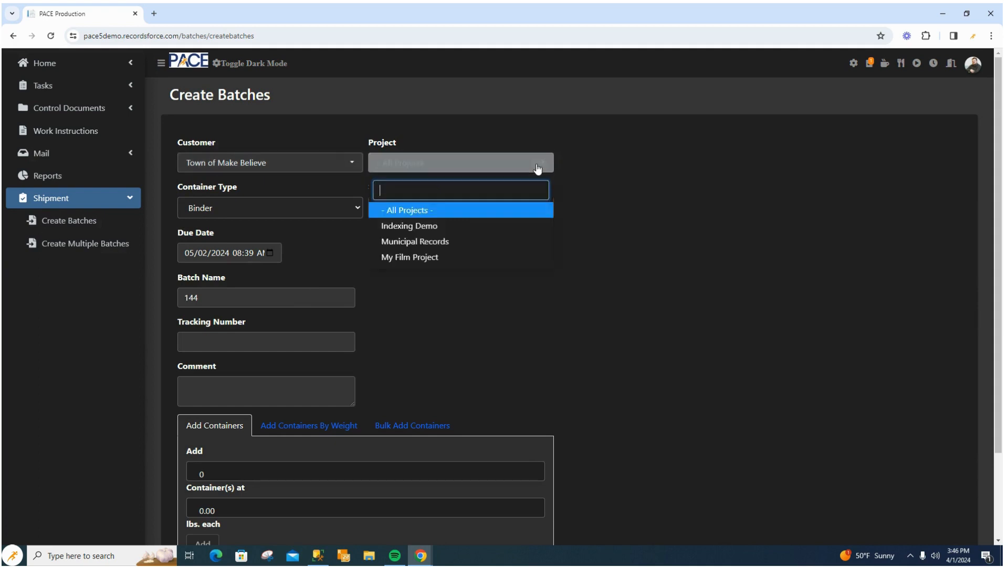
pyautogui.click(498, 243)
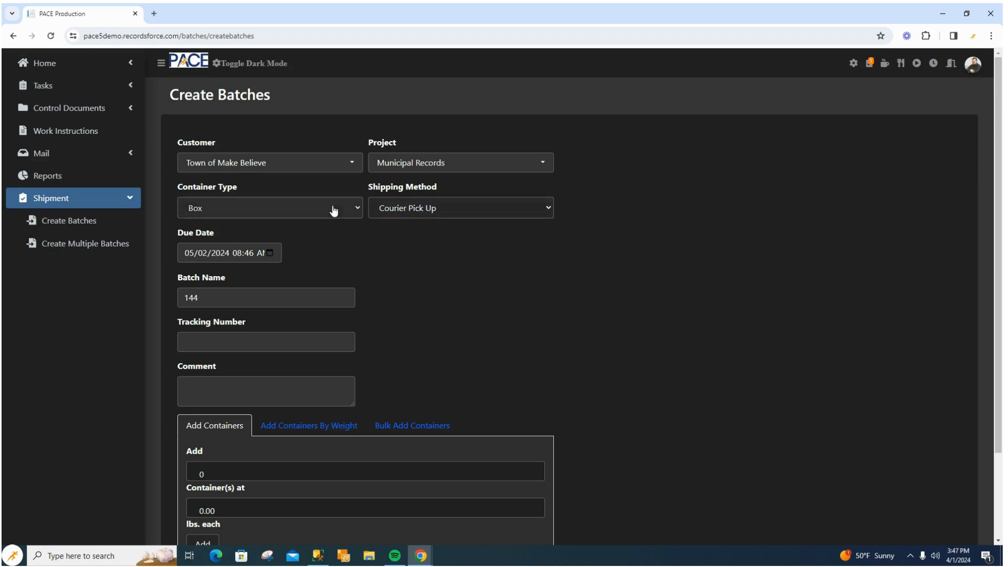
pyautogui.click(543, 209)
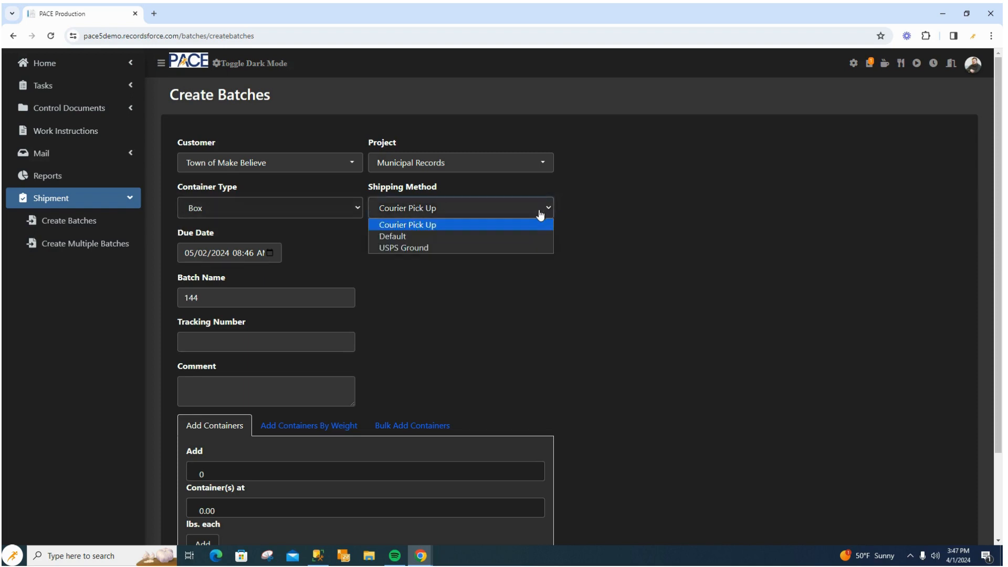
pyautogui.click(506, 247)
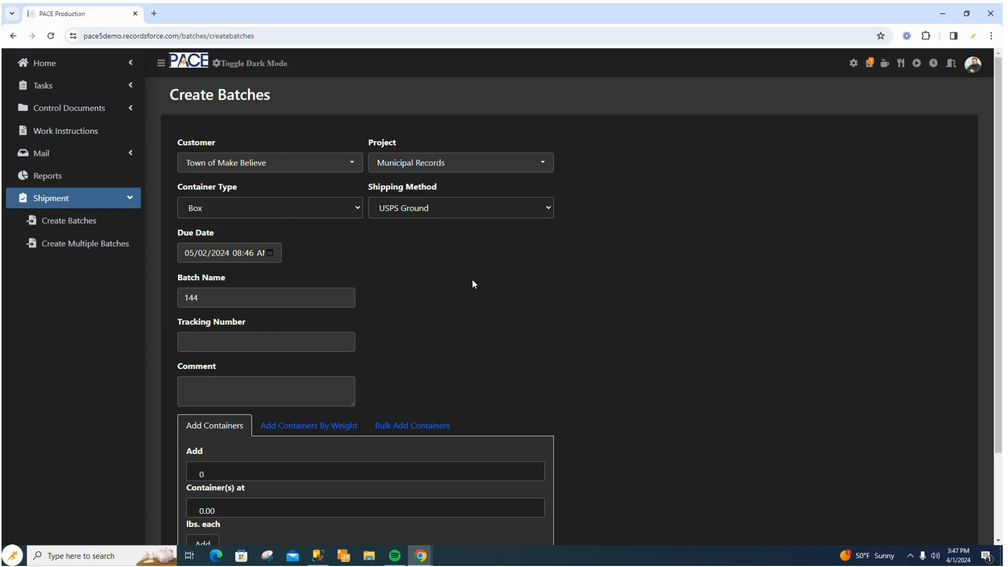
# - Enter the tracking number 99088W and the comment "All boxes received in good condition." for batch 144
pyautogui.scroll(-1, 479, 280)
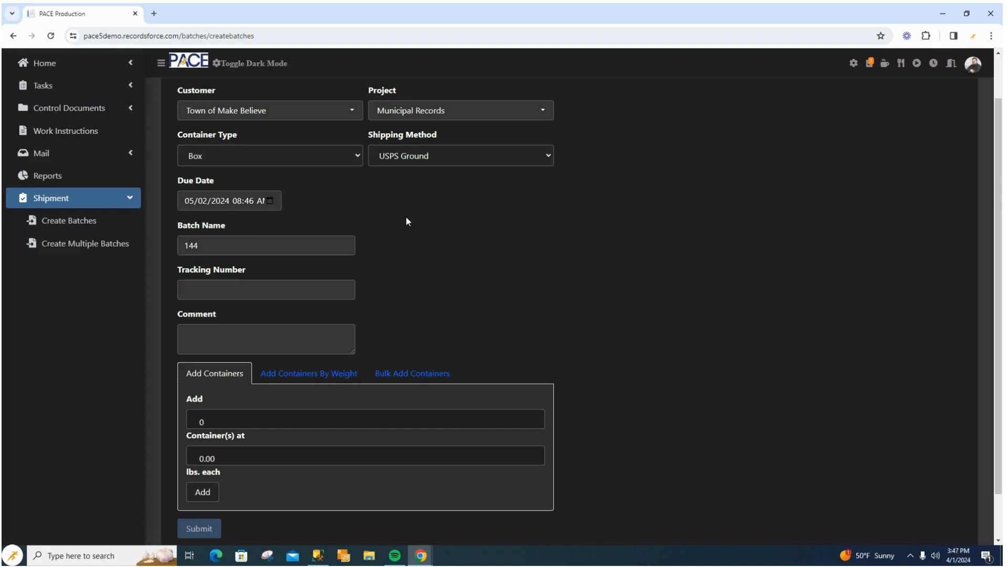
pyautogui.scroll(-1, 420, 272)
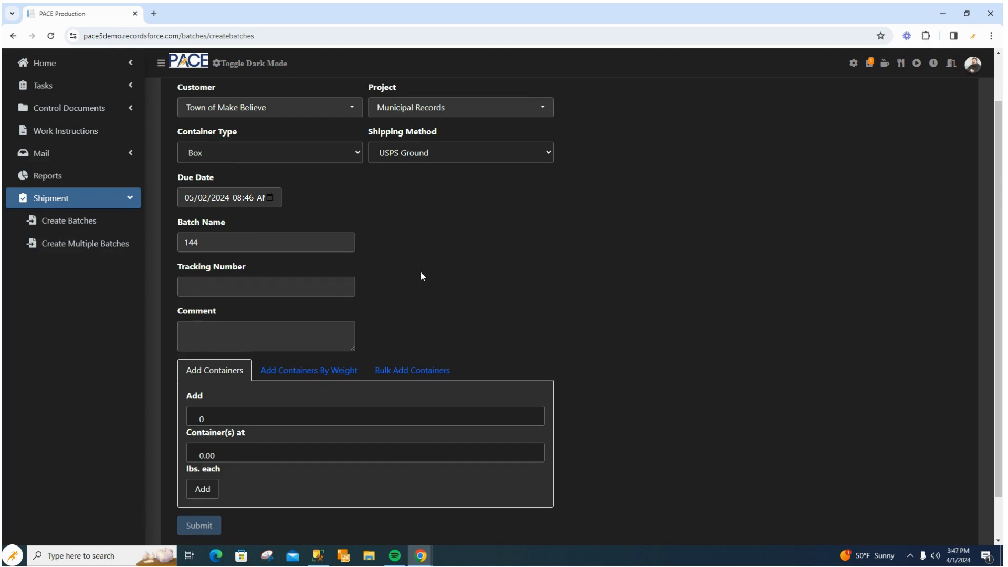
pyautogui.click(304, 242)
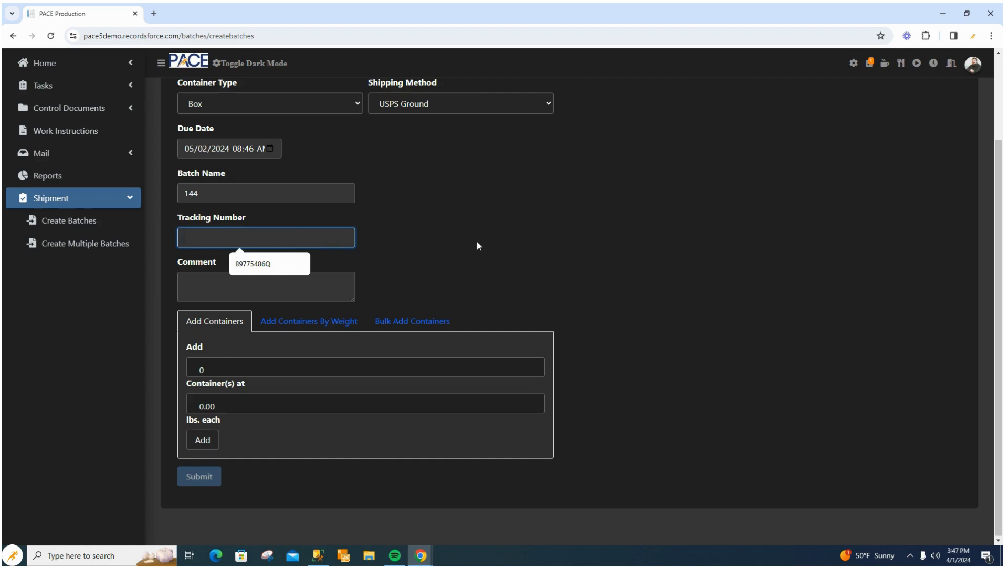
pyautogui.write('99088')
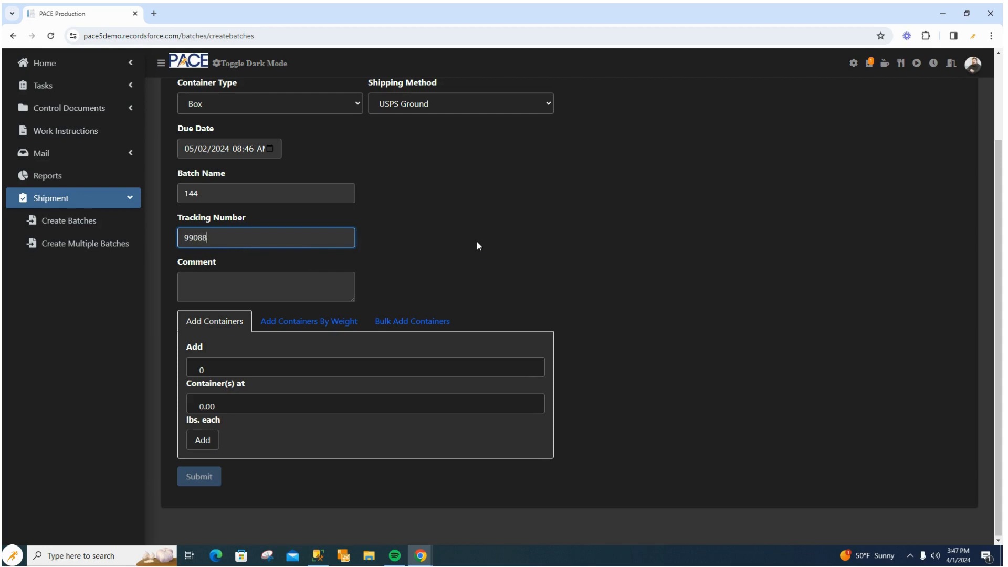
pyautogui.write('W')
pyautogui.click(301, 286)
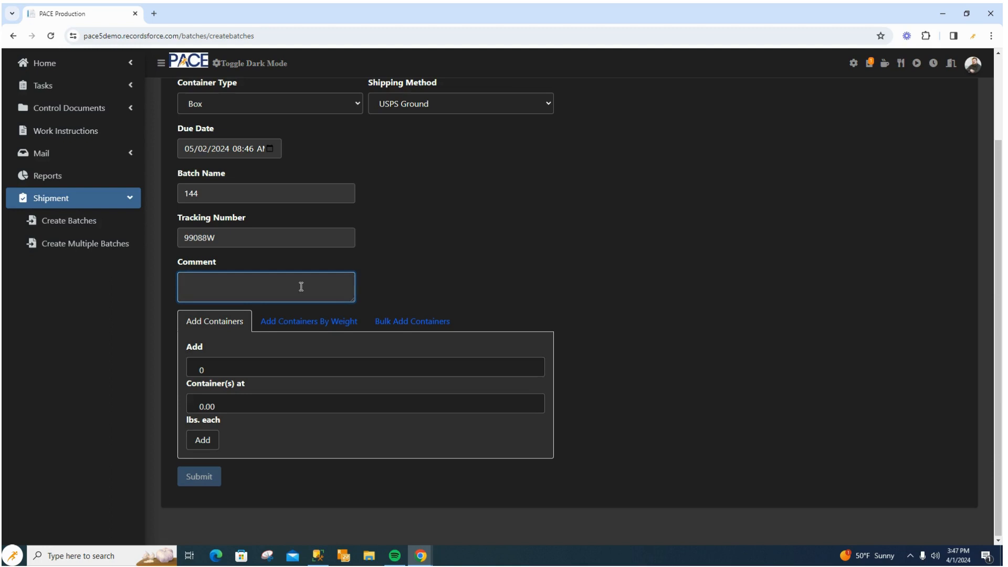
pyautogui.write('All boxes received in good condition.')
# - Add 5 containers at 10.00 lbs each to the batch
pyautogui.click(229, 367)
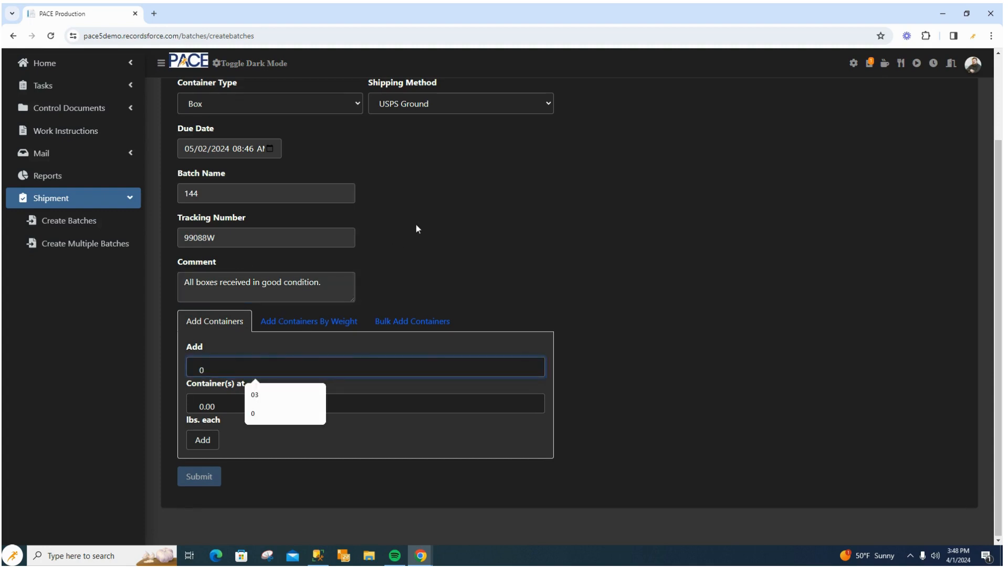
pyautogui.scroll(2, 425, 225)
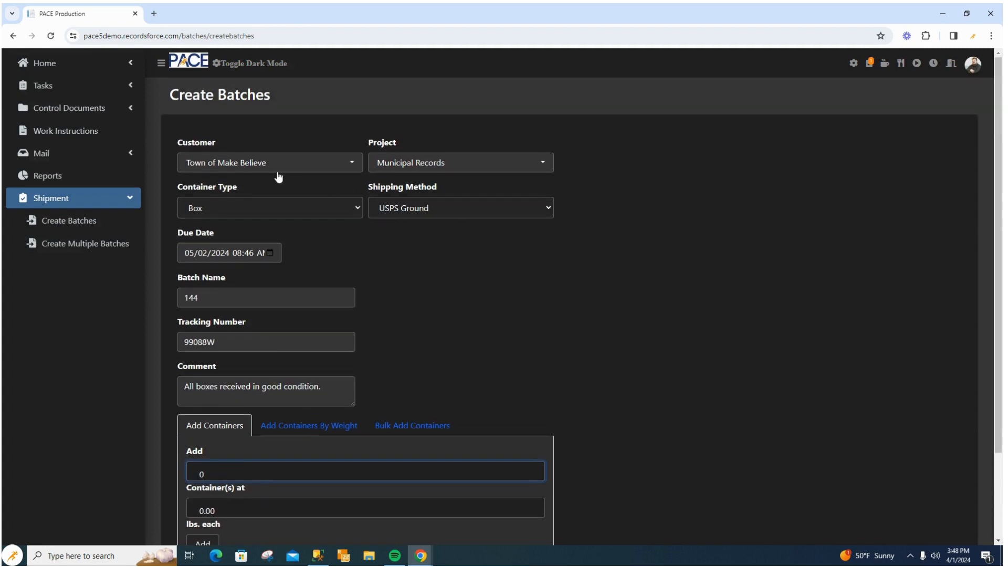
pyautogui.scroll(-2, 481, 253)
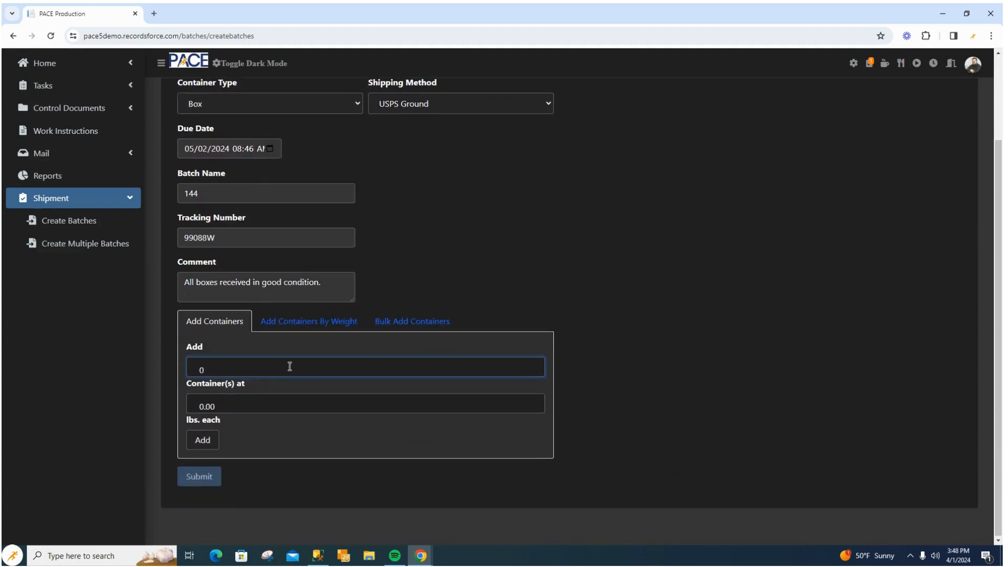
pyautogui.click(226, 367)
pyautogui.scroll(-1, 227, 362)
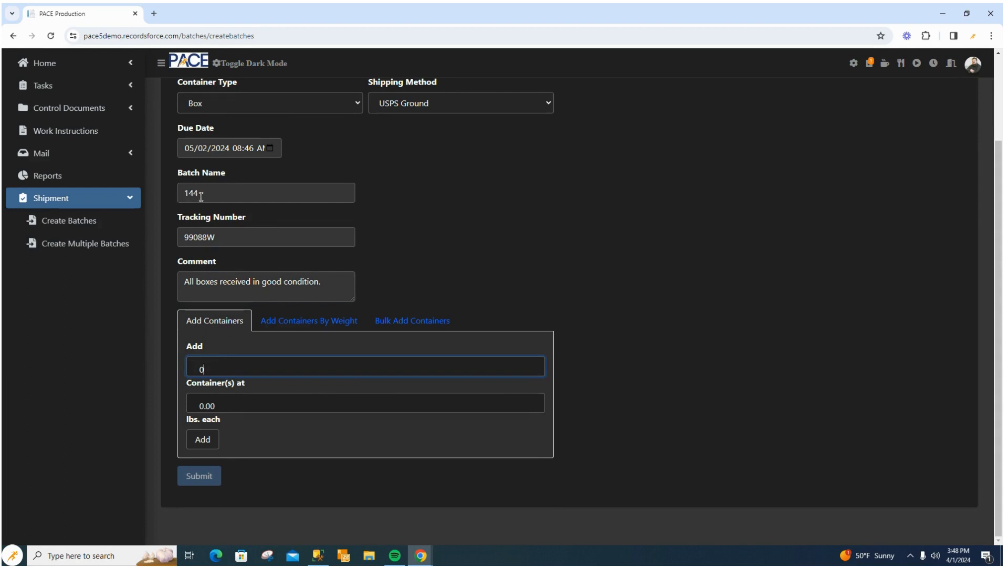
pyautogui.write('5')
pyautogui.click(229, 408)
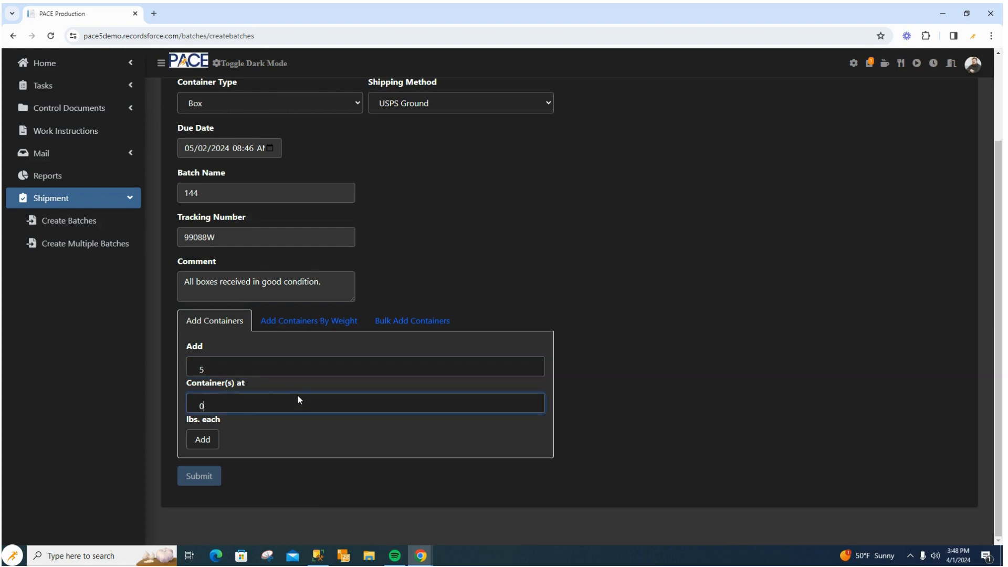
pyautogui.write('10.0')
pyautogui.click(302, 439)
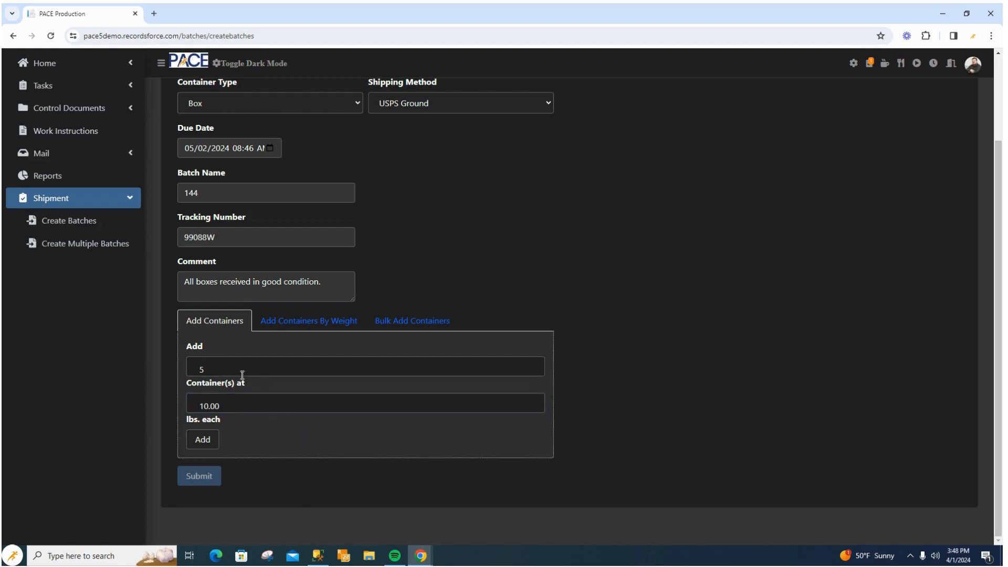
pyautogui.click(204, 441)
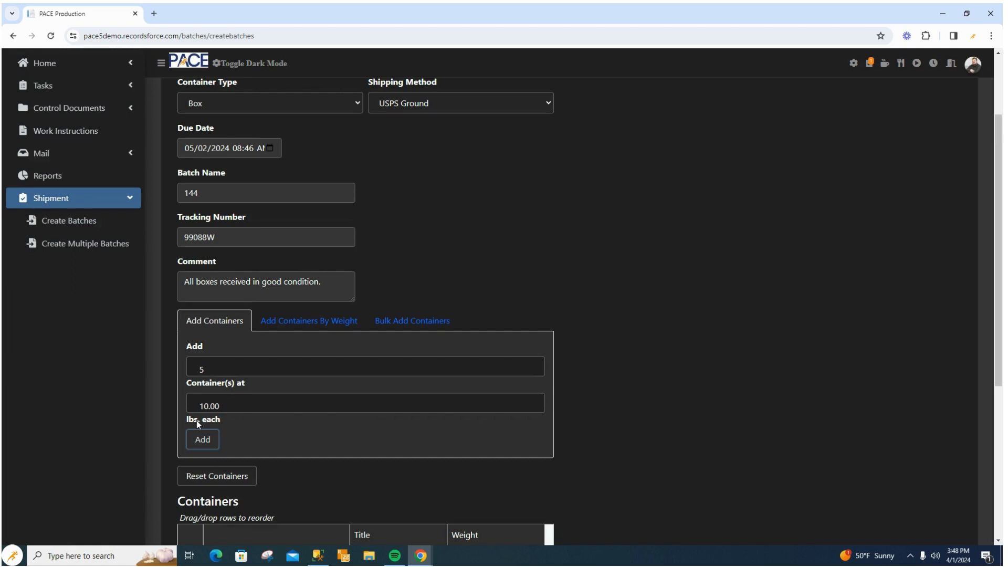
# - Check the first container's editable title and weight without changing them, and submit the batch
pyautogui.scroll(-5, 200, 335)
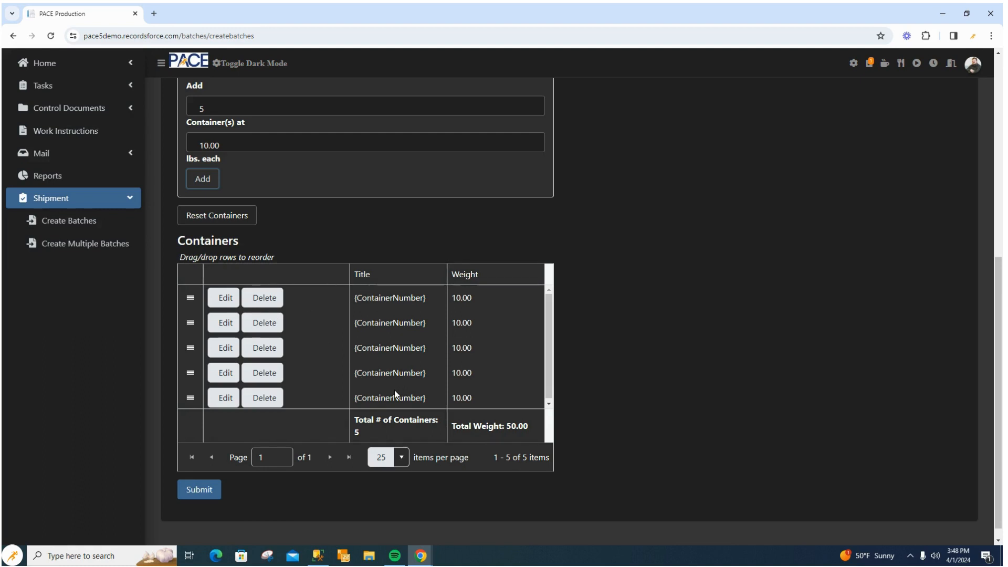
pyautogui.click(225, 298)
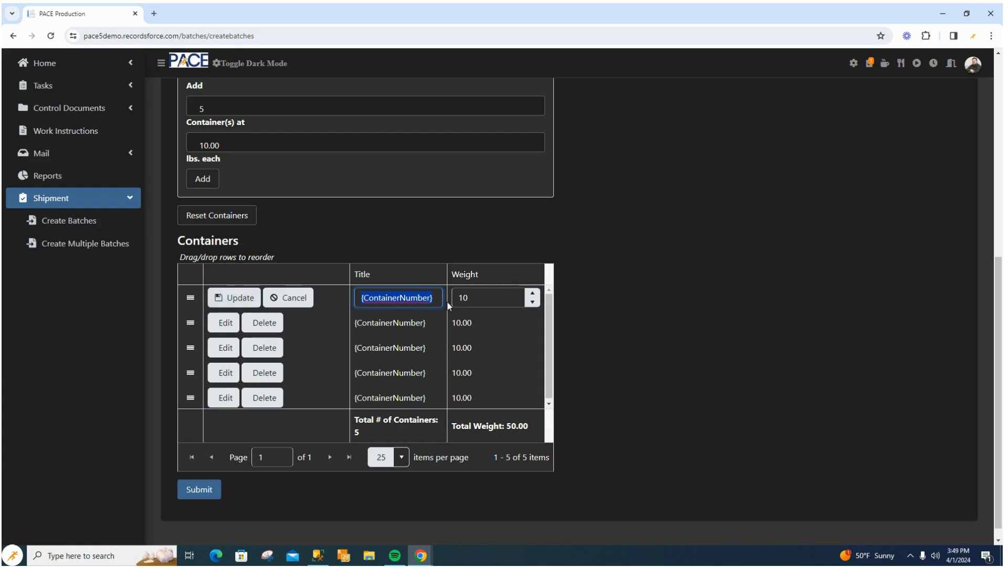
pyautogui.click(231, 299)
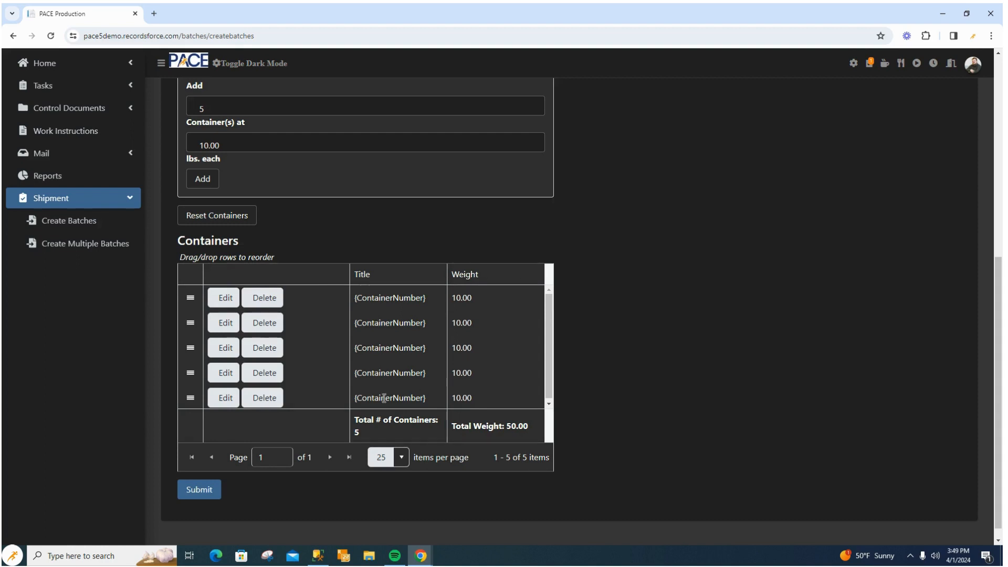
pyautogui.scroll(-1, 350, 415)
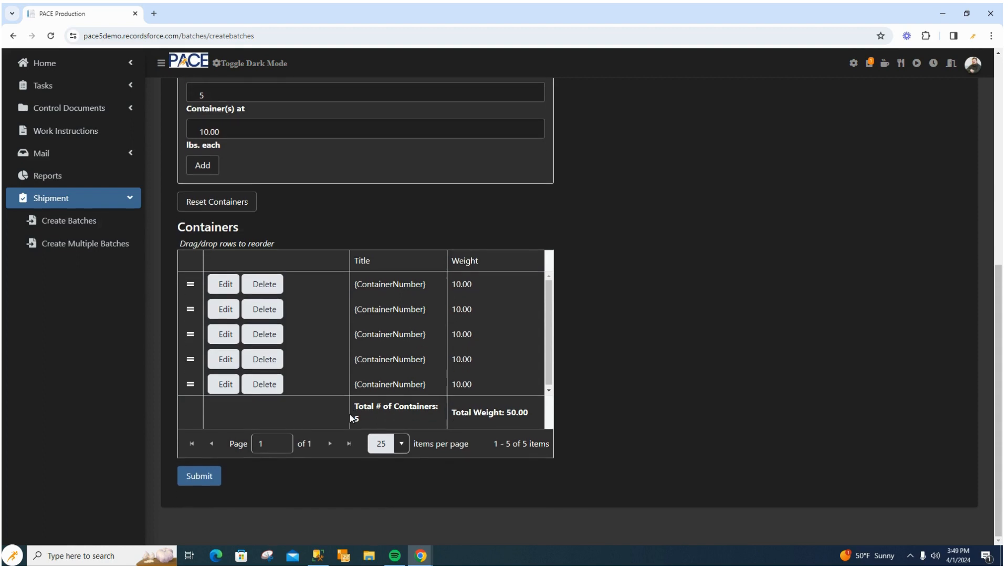
pyautogui.click(198, 477)
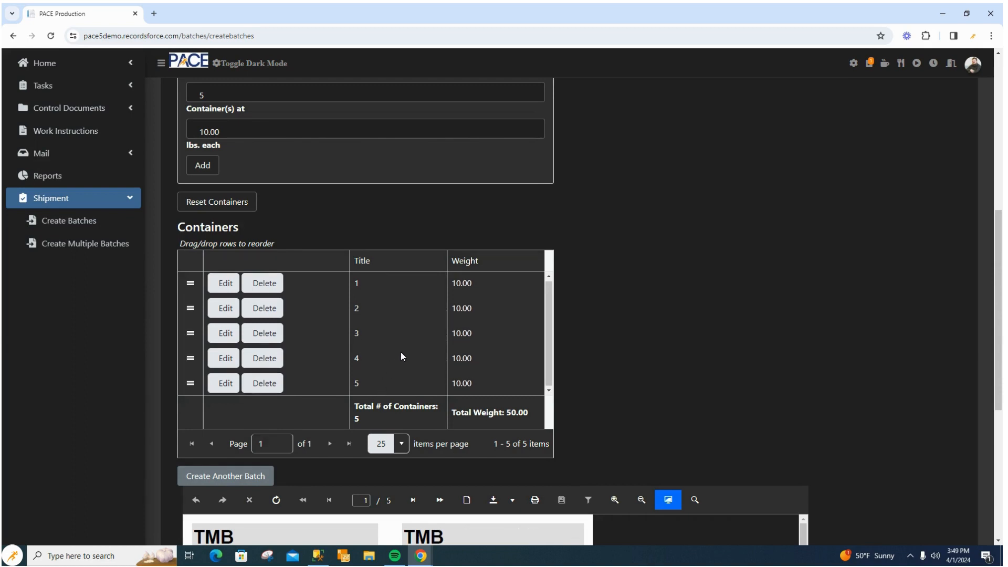
# - Examine the generated transmittal sheets for all containers of batch 144, including their barcodes, batch name and due date
pyautogui.scroll(-1, 405, 351)
pyautogui.scroll(-1, 424, 350)
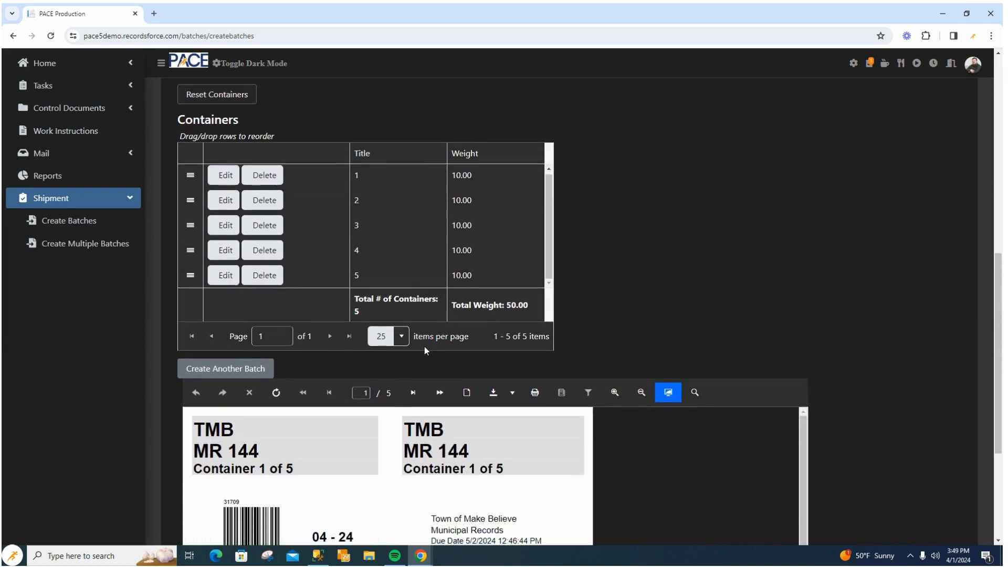
pyautogui.scroll(-1, 424, 349)
pyautogui.scroll(-1, 425, 351)
pyautogui.scroll(-1, 425, 351)
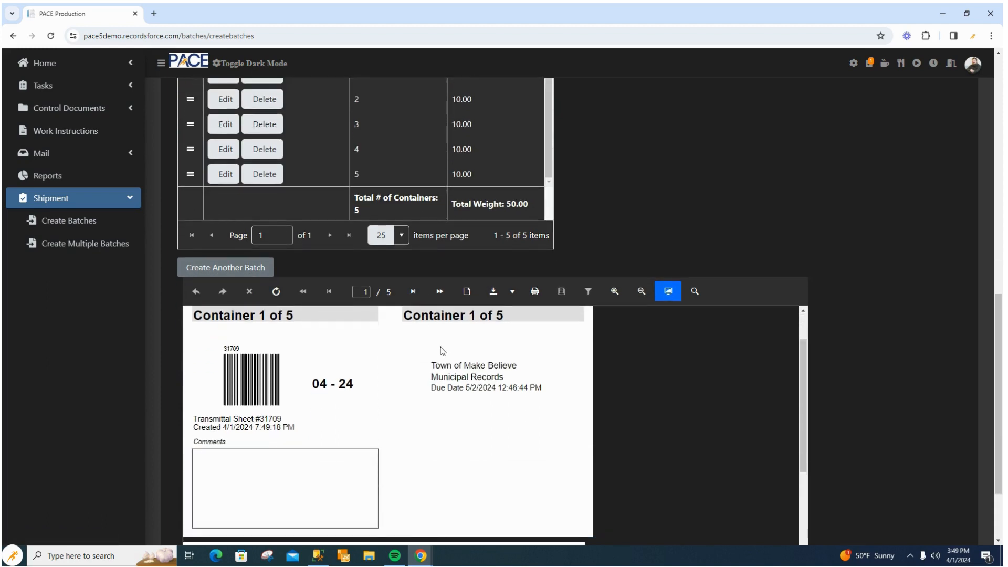
pyautogui.scroll(-2, 447, 351)
pyautogui.scroll(-1, 442, 351)
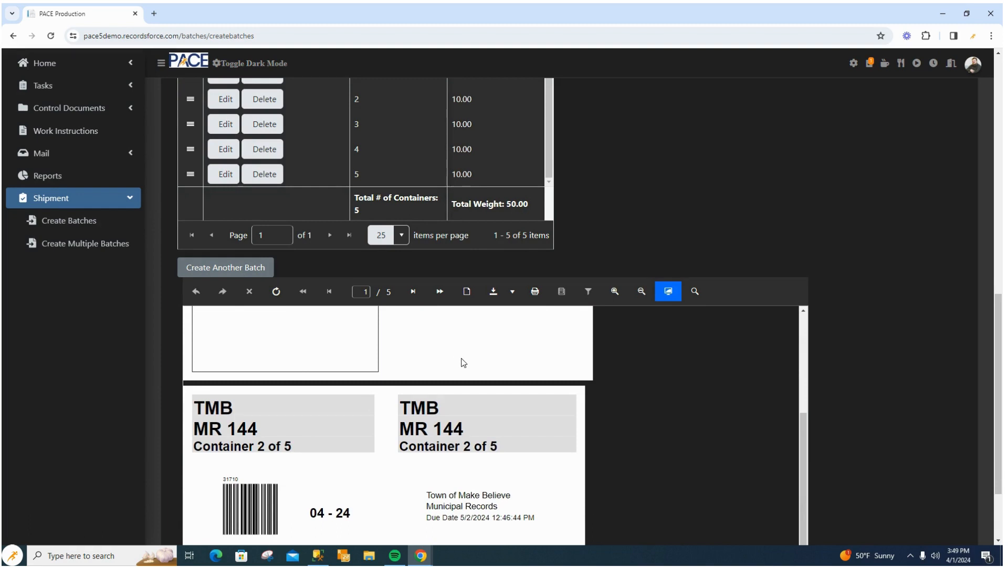
pyautogui.scroll(3, 462, 363)
pyautogui.scroll(1, 464, 363)
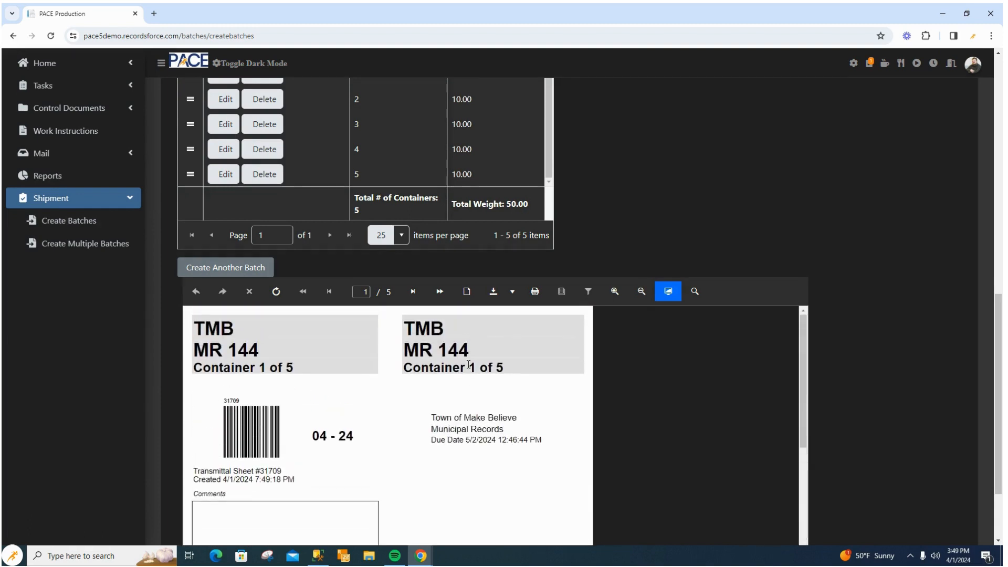
pyautogui.scroll(1, 469, 365)
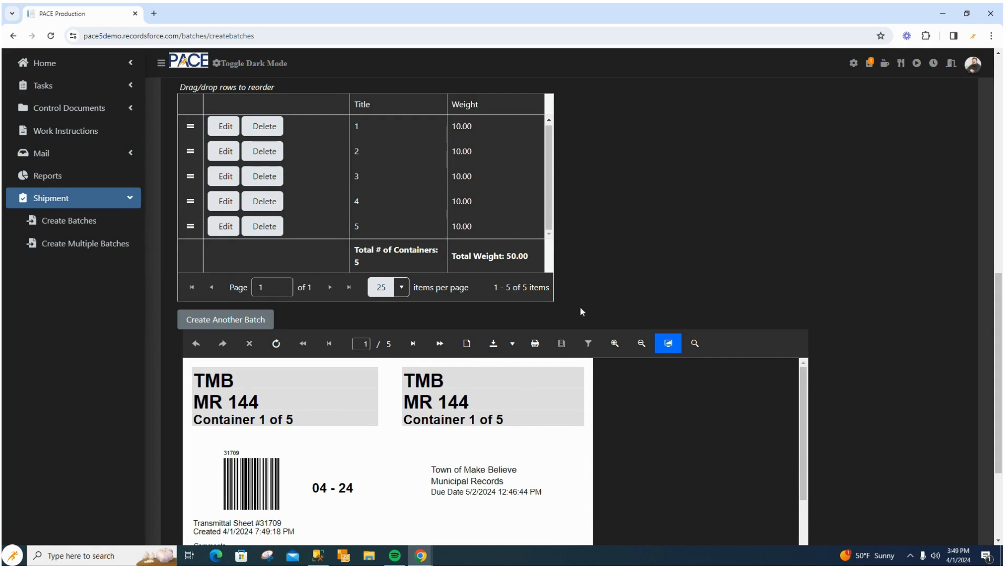
pyautogui.scroll(-2, 579, 306)
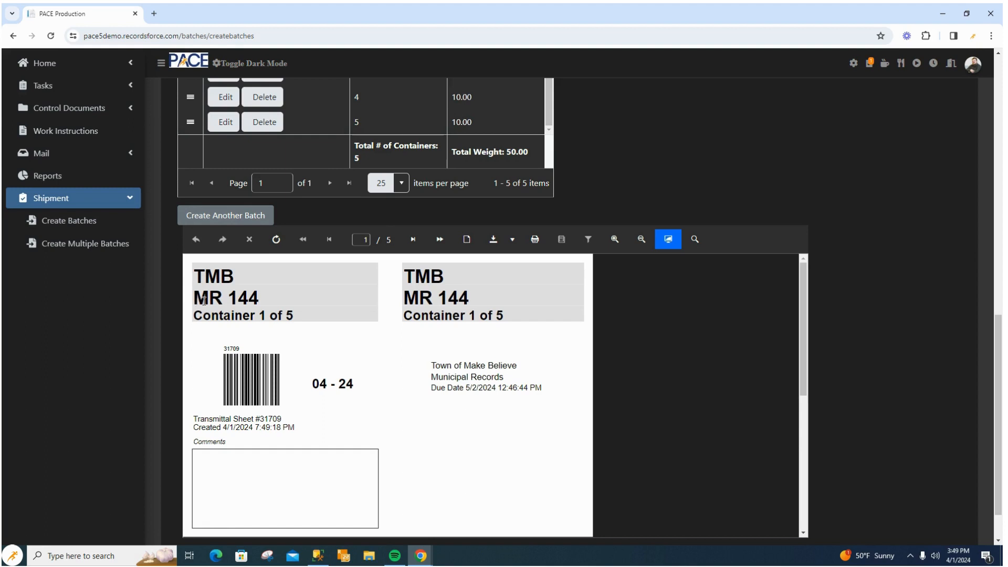
pyautogui.scroll(-5, 331, 326)
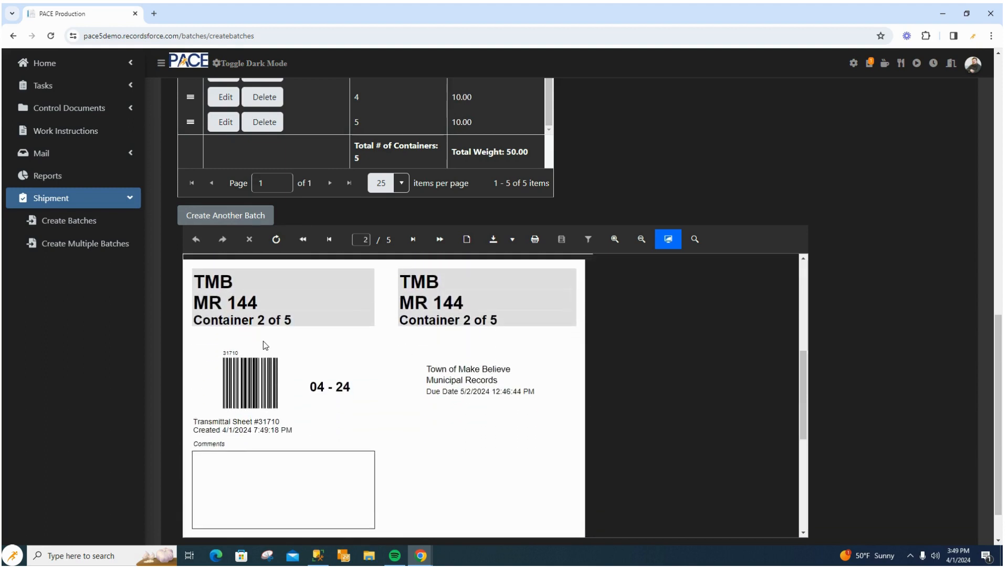
pyautogui.scroll(-3, 453, 350)
pyautogui.scroll(-3, 452, 350)
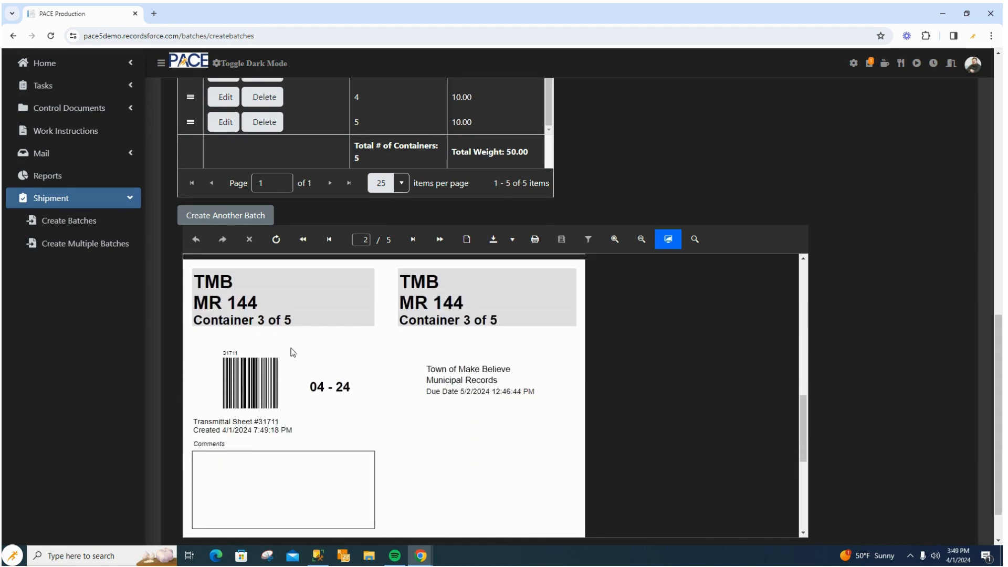
pyautogui.scroll(-4, 466, 365)
pyautogui.scroll(-5, 469, 368)
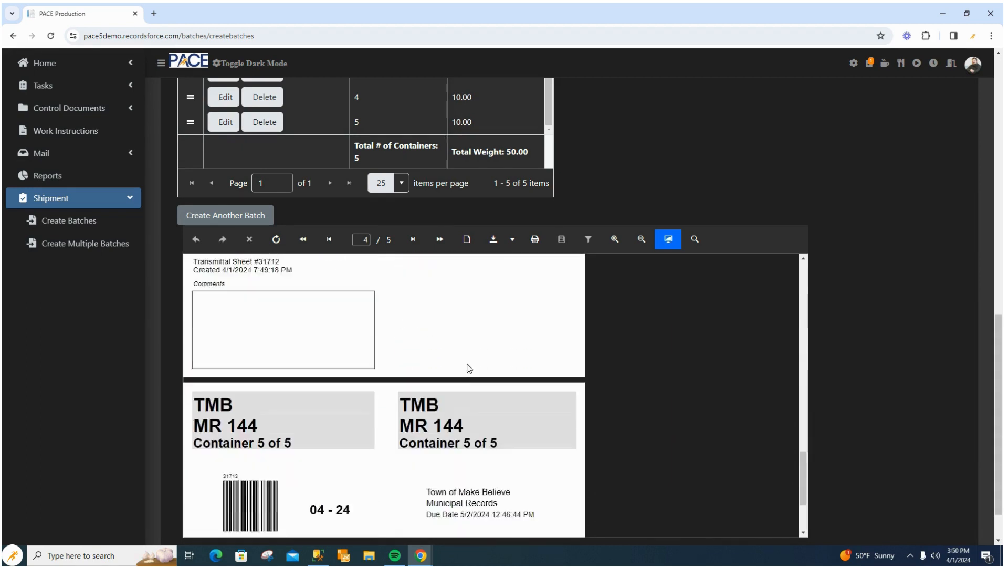
pyautogui.scroll(-1, 468, 368)
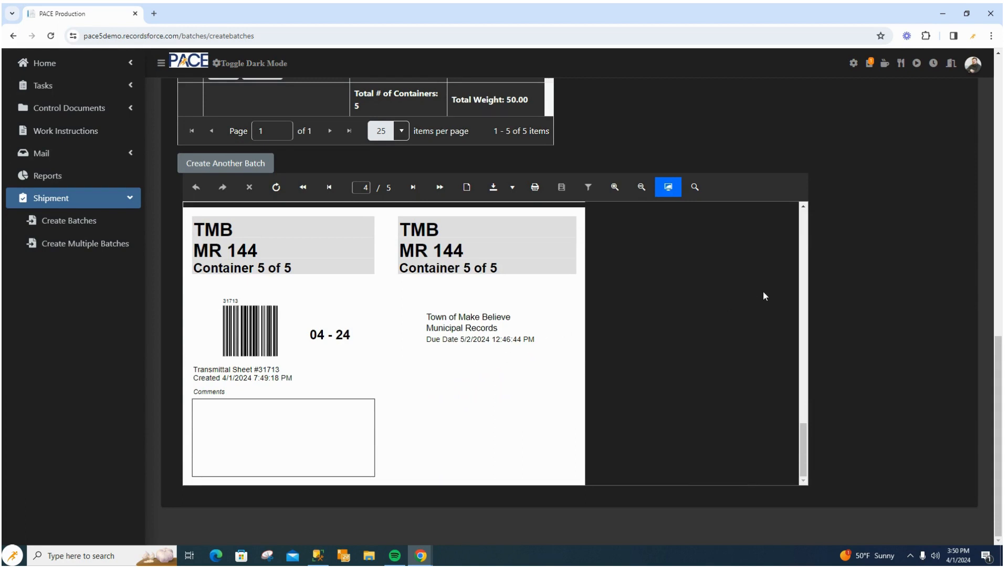
pyautogui.scroll(-3, 764, 296)
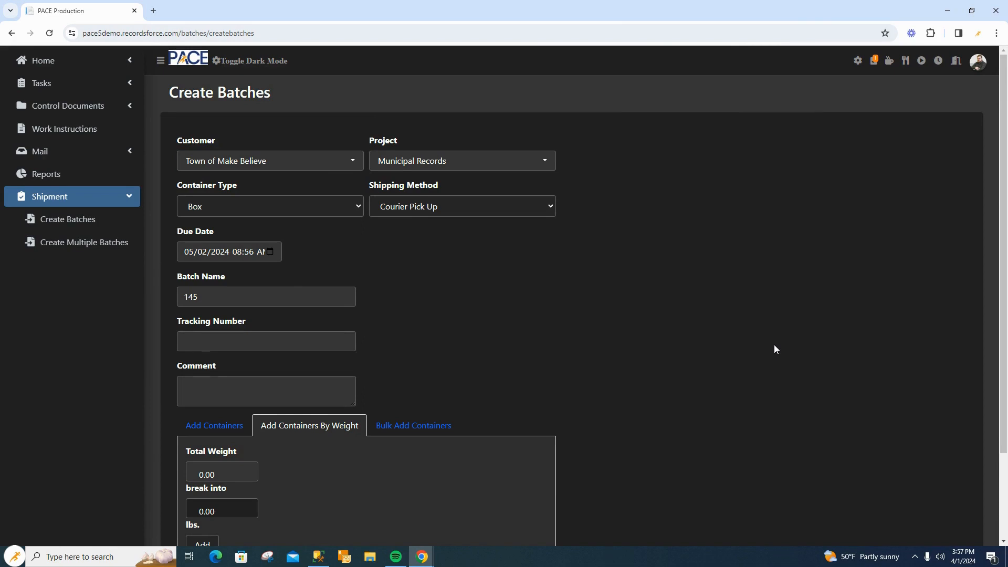
# - Add containers to batch 145 by weight, breaking a total weight of 11.00 into 2.50 lbs each
pyautogui.scroll(-2, 732, 332)
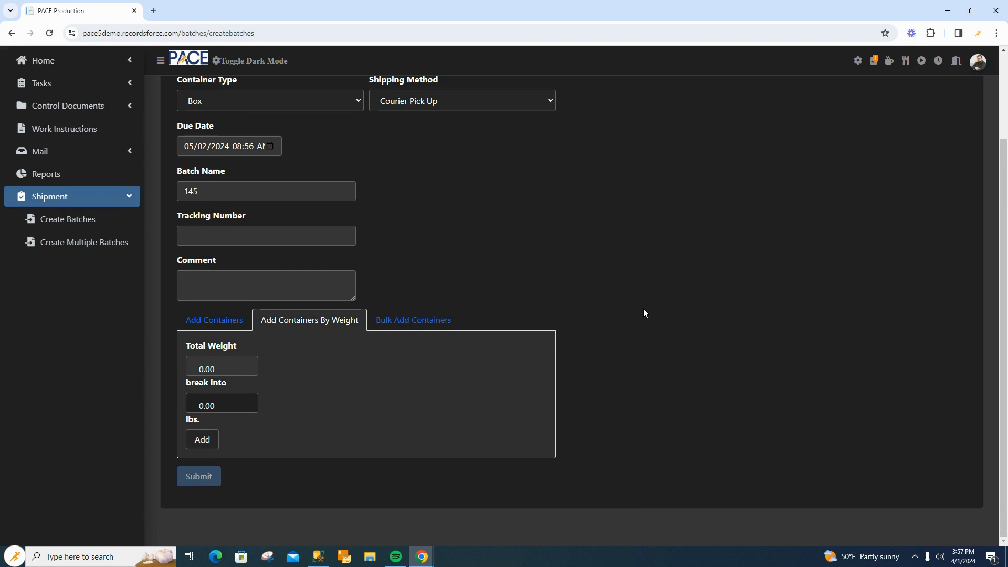
pyautogui.click(226, 366)
pyautogui.write('11.00')
pyautogui.click(242, 400)
pyautogui.write('2.5')
pyautogui.click(314, 433)
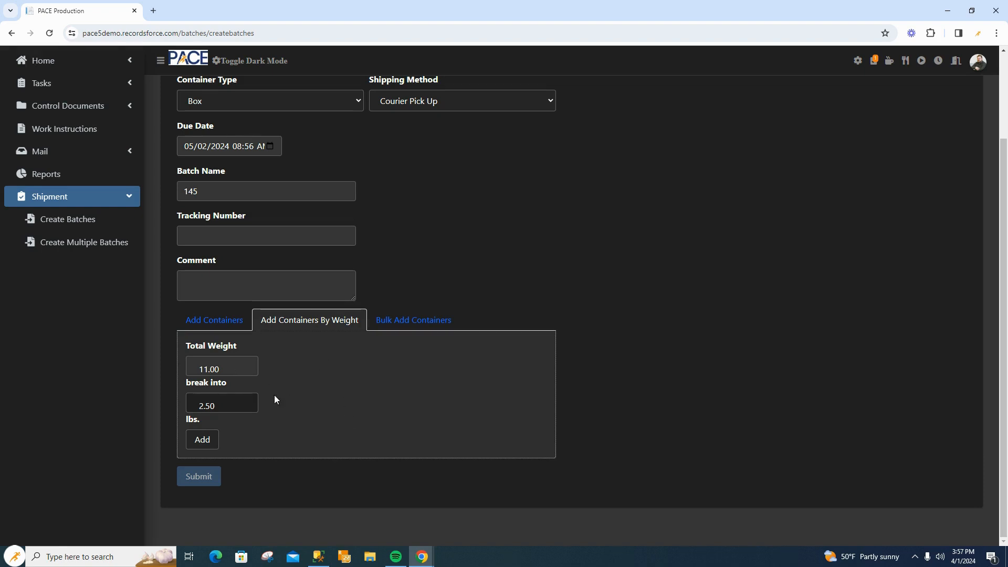
pyautogui.click(203, 440)
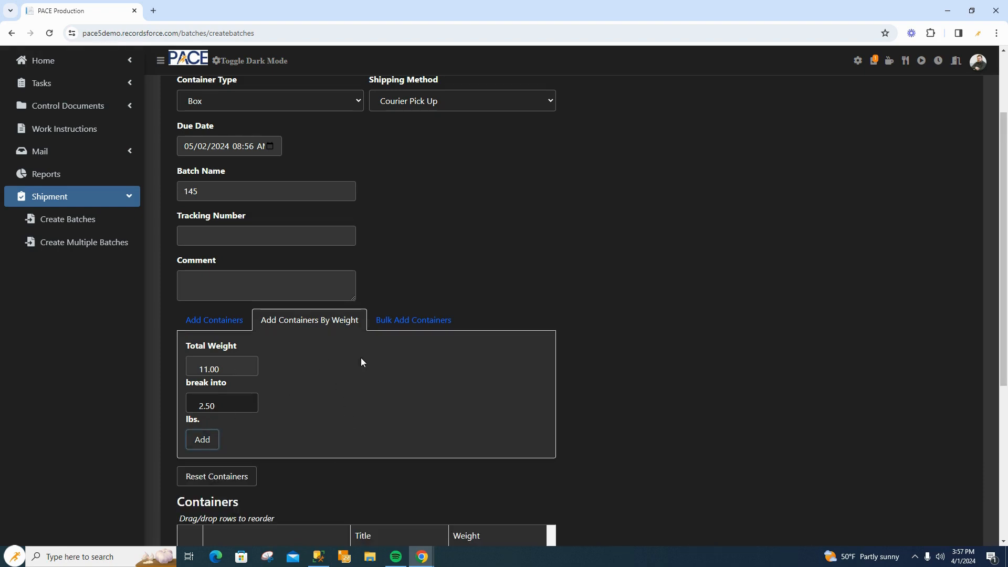
# - Review the titles, weights and totals in the container list for batch 145, and submit the batch
pyautogui.scroll(-2, 571, 215)
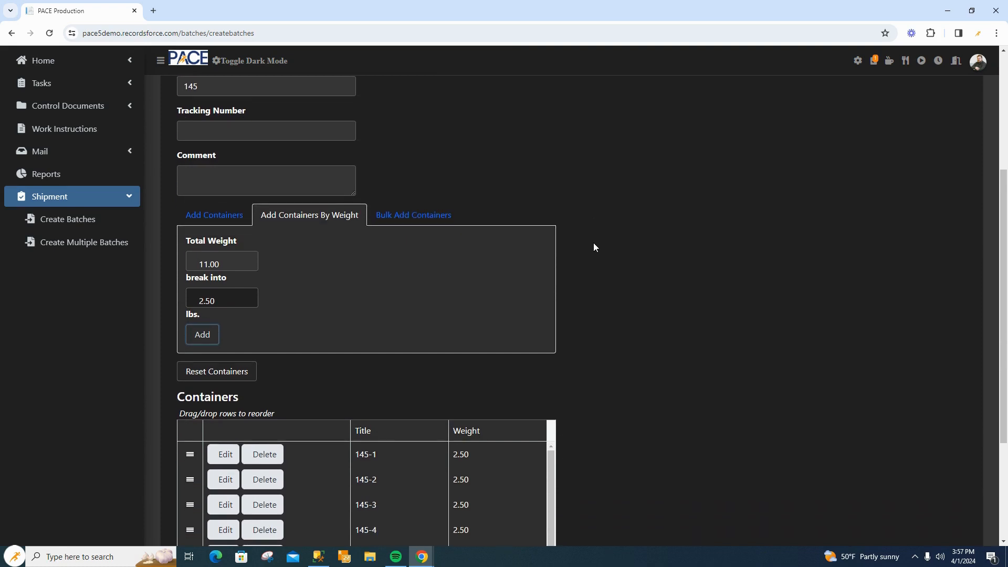
pyautogui.scroll(-3, 593, 247)
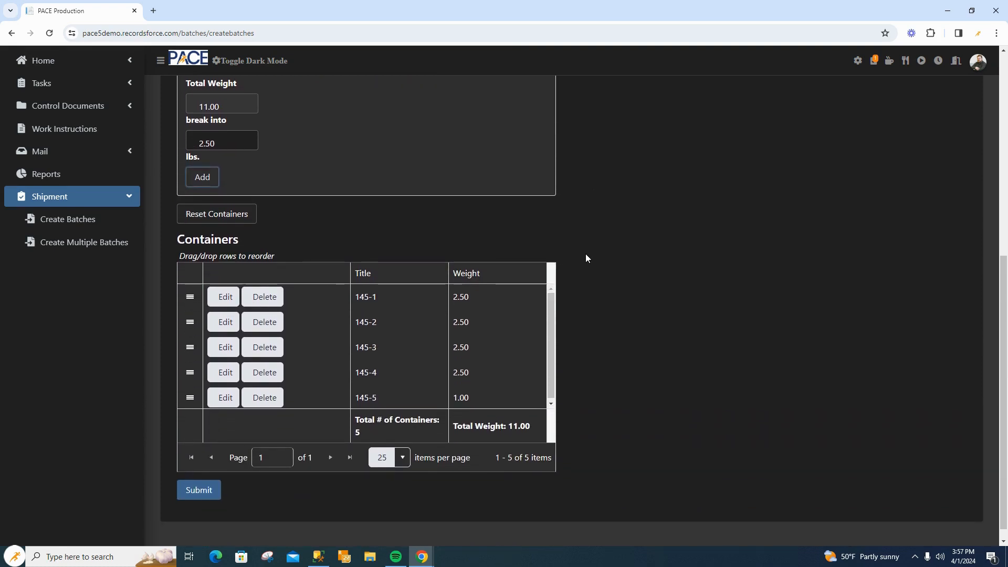
pyautogui.scroll(2, 588, 266)
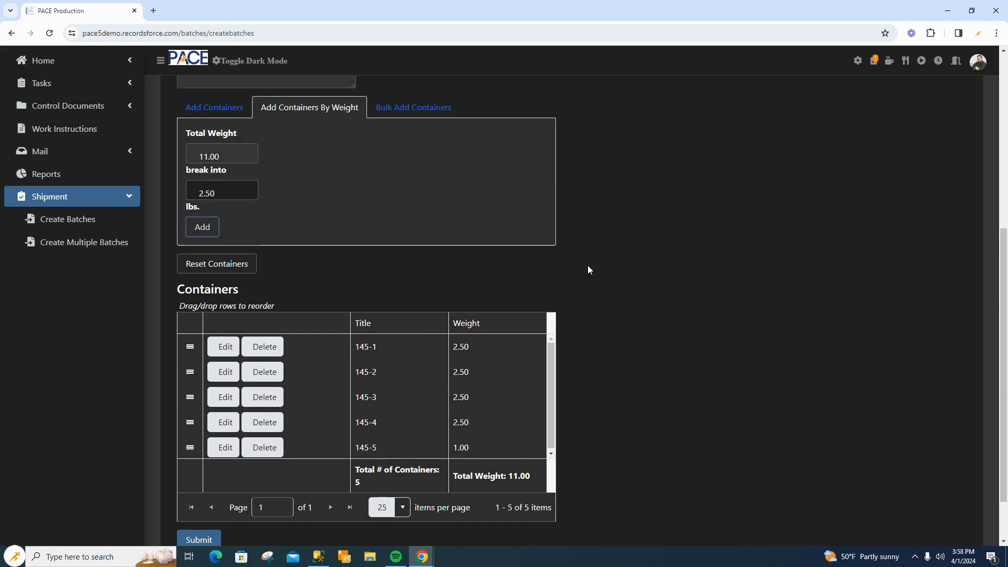
pyautogui.scroll(-1, 565, 295)
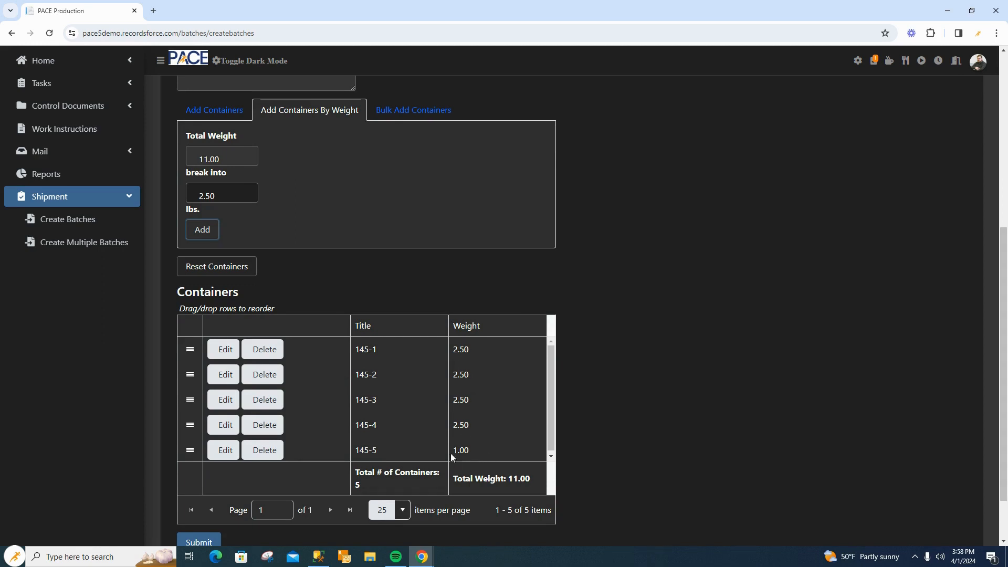
pyautogui.scroll(-1, 513, 421)
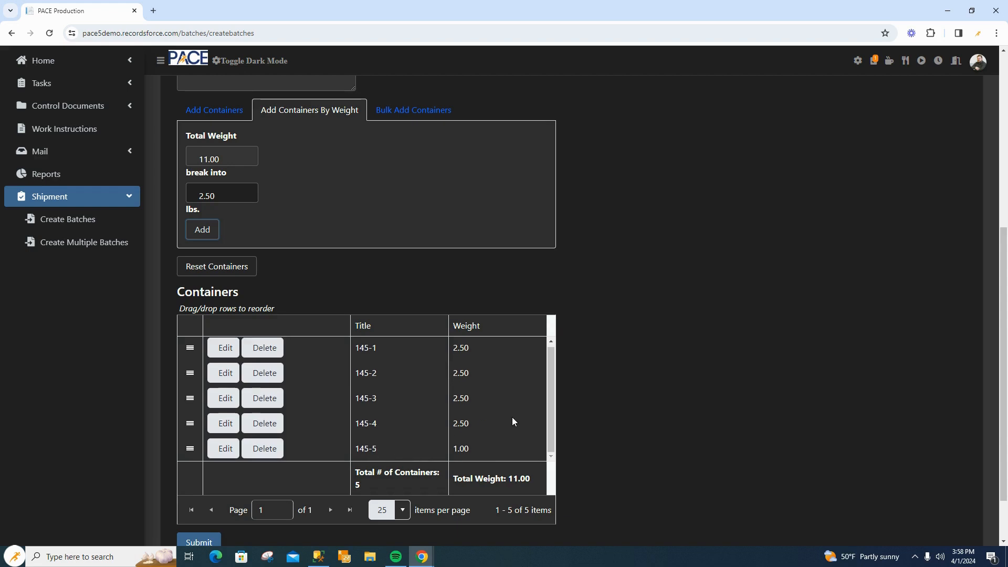
pyautogui.scroll(-1, 513, 421)
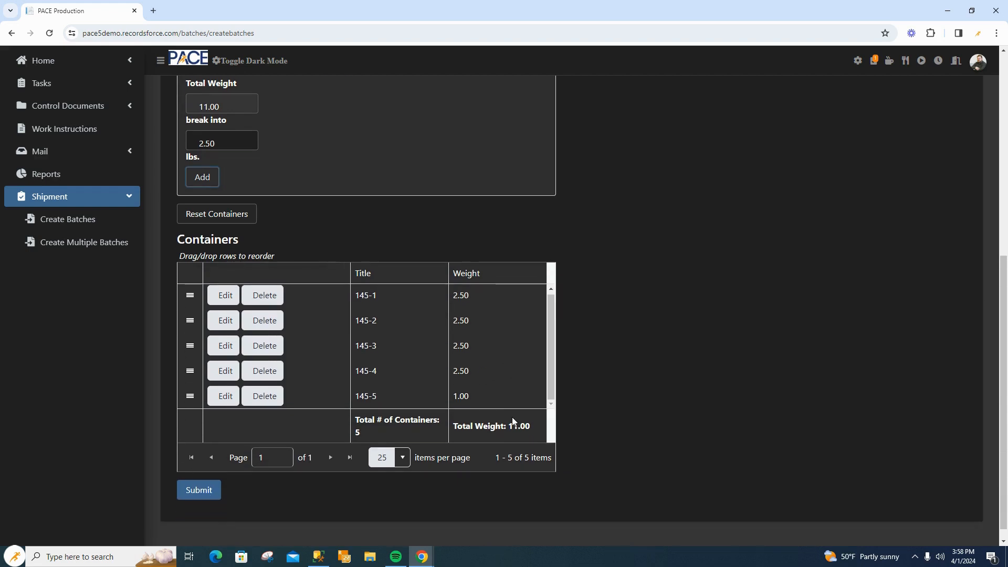
pyautogui.scroll(-1, 513, 421)
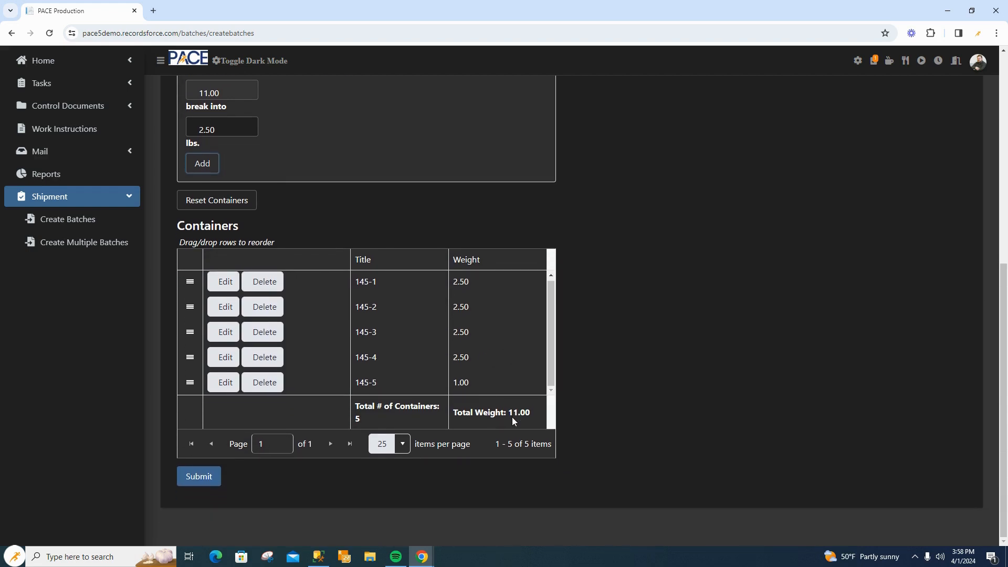
pyautogui.click(208, 485)
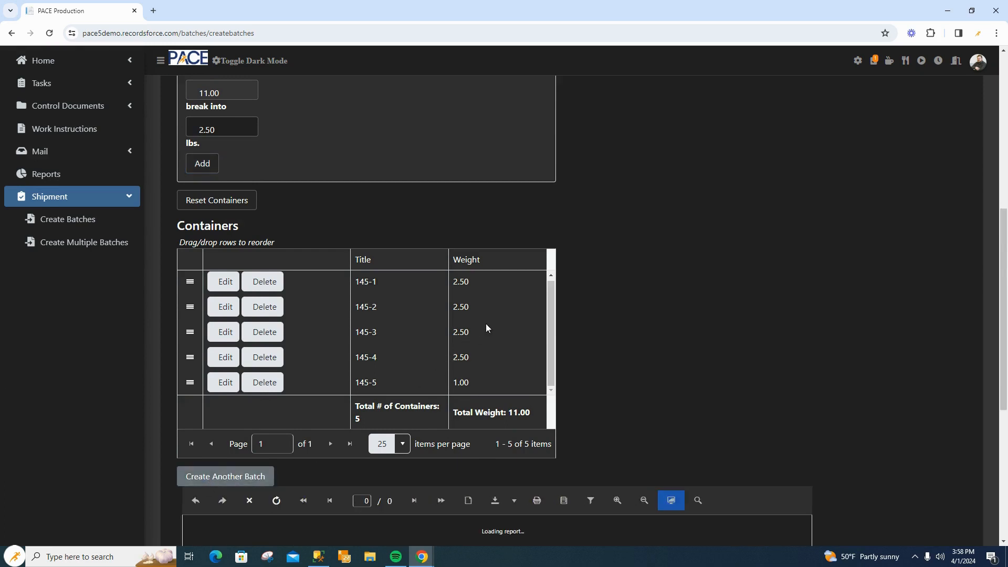
# - Examine the generated transmittal sheets for the containers of batch 145
pyautogui.scroll(-1, 487, 323)
pyautogui.scroll(-4, 779, 231)
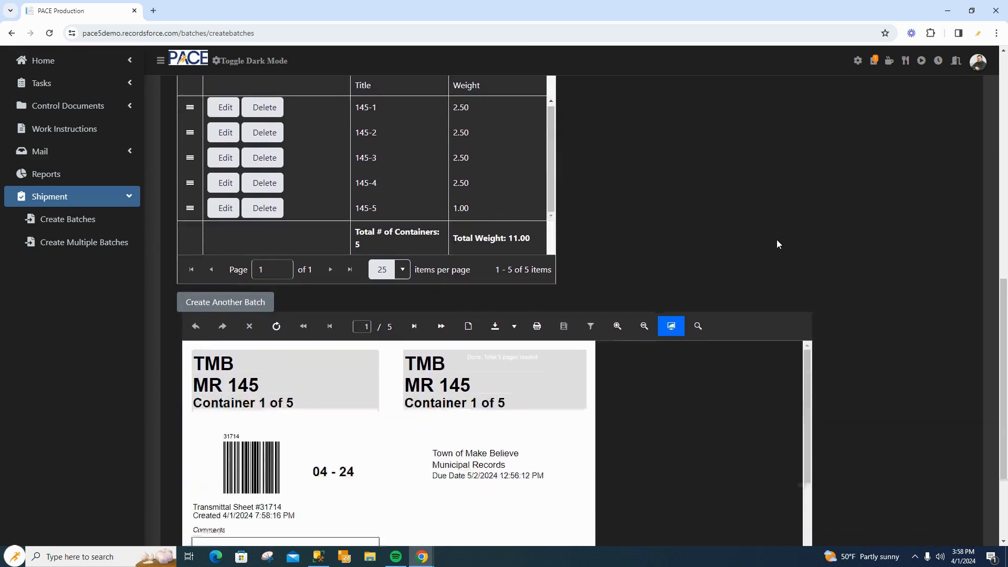
pyautogui.scroll(-7, 651, 351)
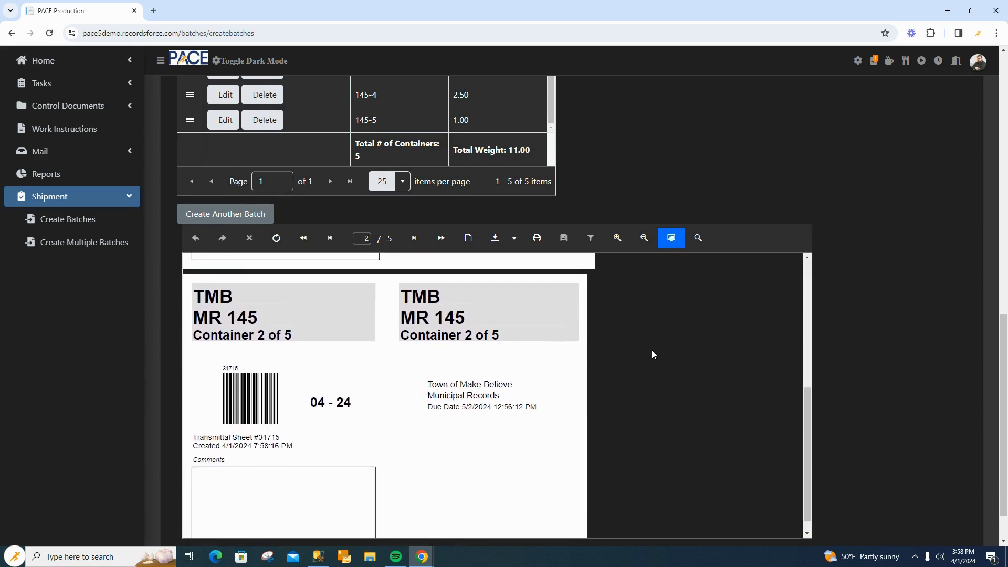
pyautogui.scroll(-7, 656, 350)
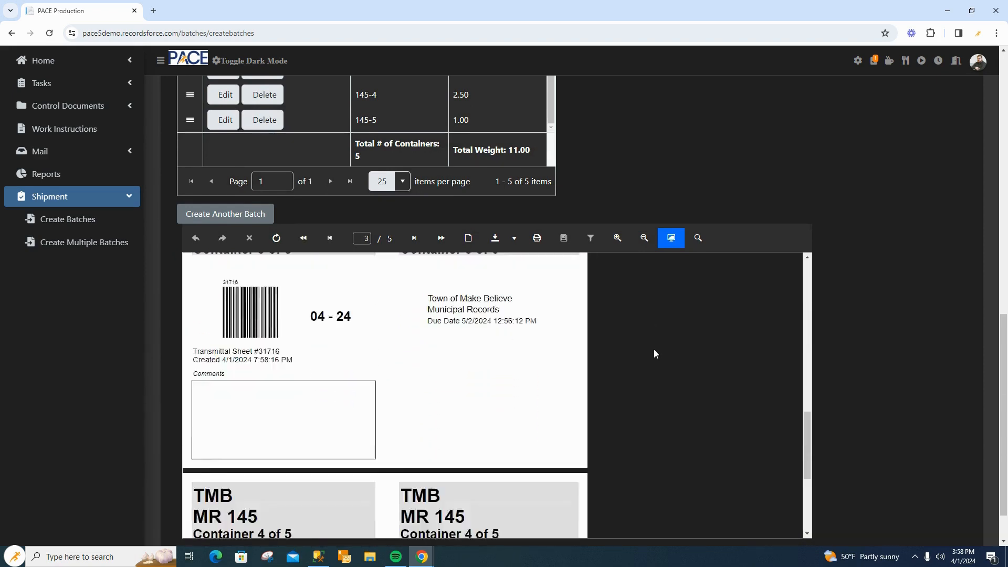
pyautogui.scroll(-6, 653, 353)
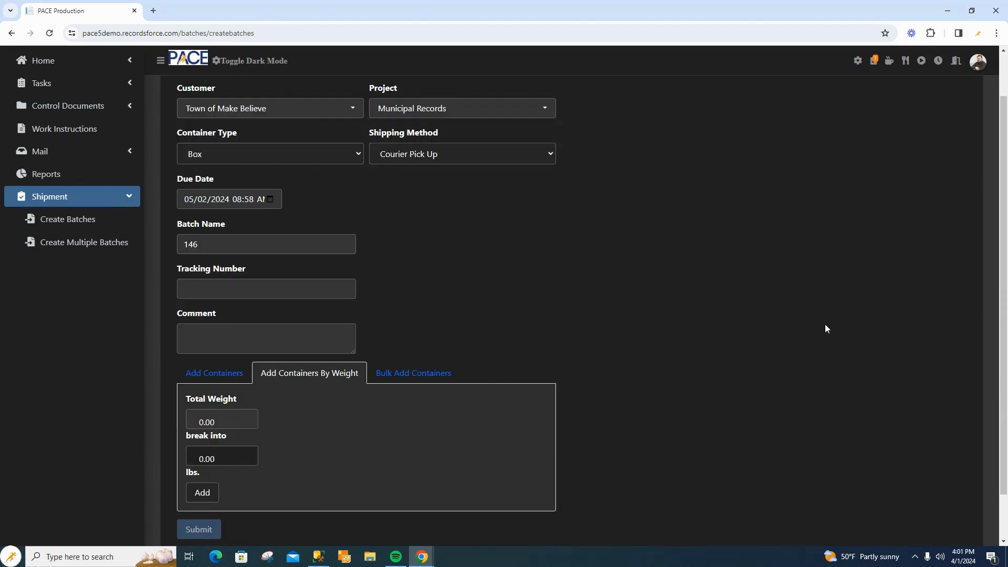
# - Bulk add two containers to batch 146 with the entries 146-1|5.0 and 146-2|4.0, using the Overwrite option
pyautogui.click(423, 376)
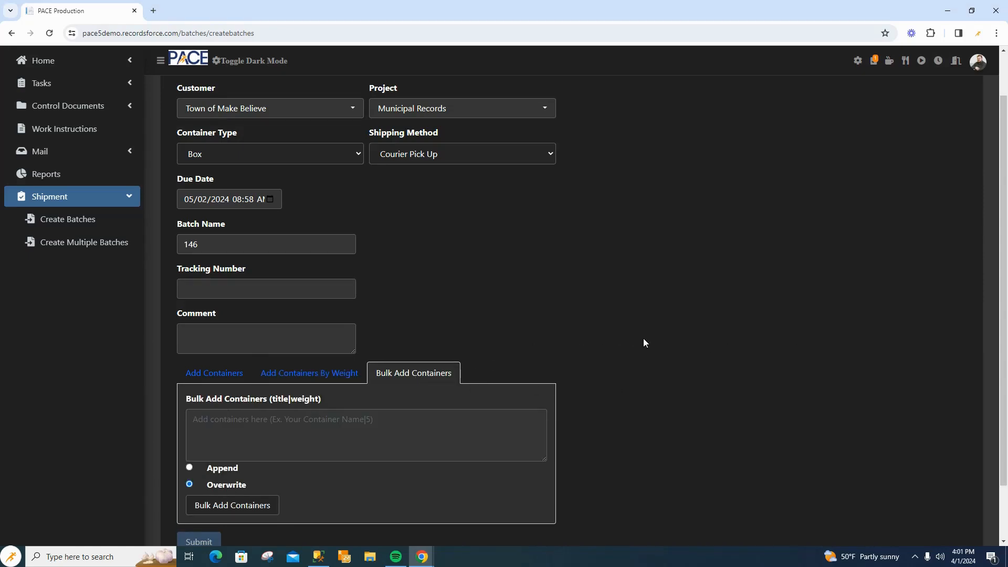
pyautogui.scroll(-2, 644, 340)
pyautogui.click(246, 355)
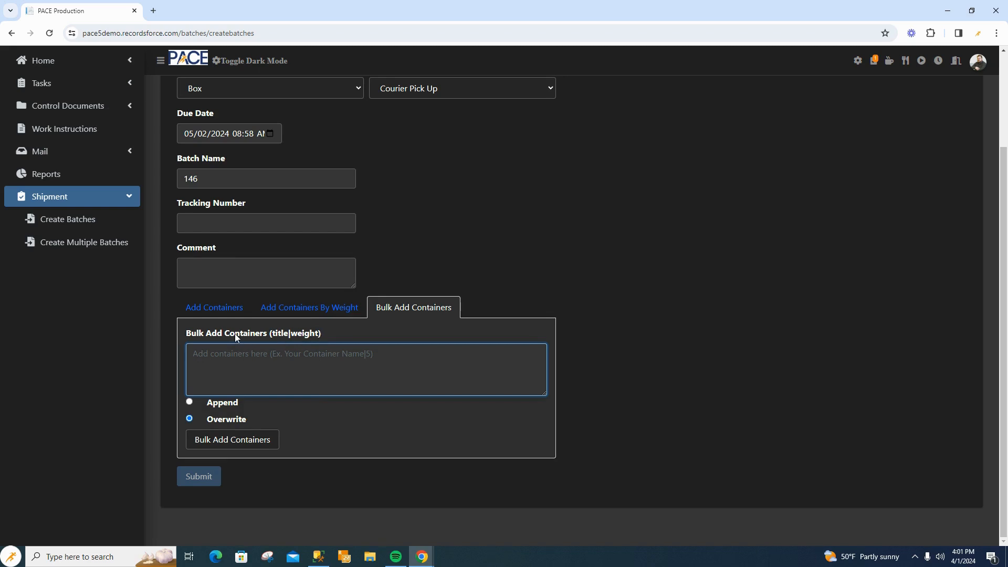
pyautogui.write('13')
pyautogui.press('BackSpace')
pyautogui.write('46-1|5.0')
pyautogui.press('Return')
pyautogui.write('146')
pyautogui.click(228, 446)
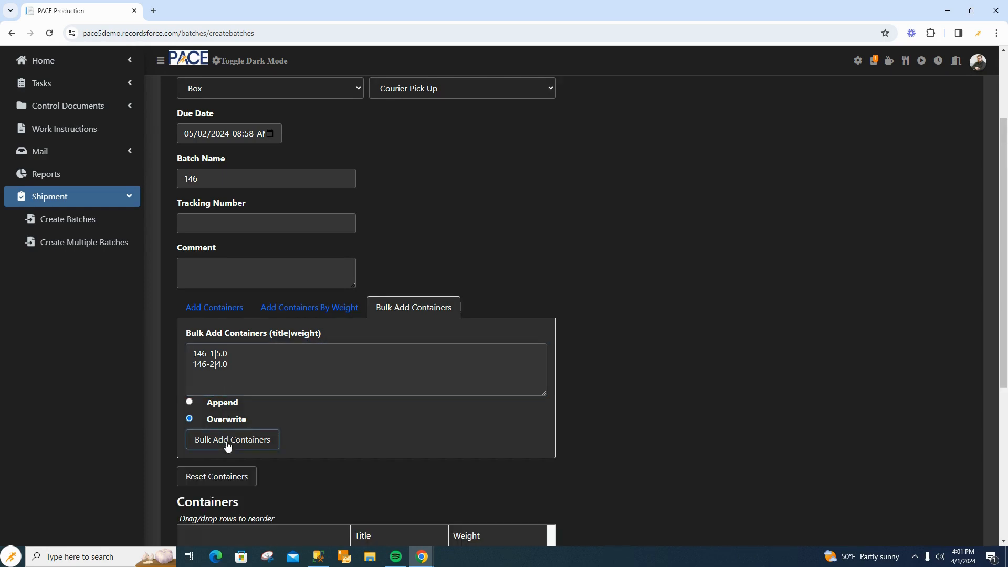
# - Check the container list of batch 146, submit the batch and view its transmittal report
pyautogui.scroll(-5, 493, 373)
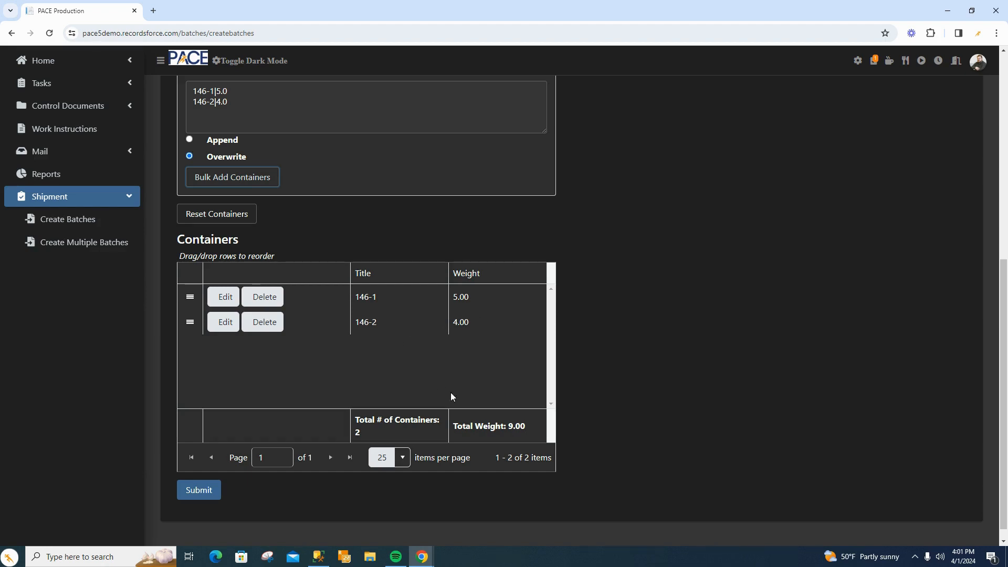
pyautogui.scroll(-1, 454, 395)
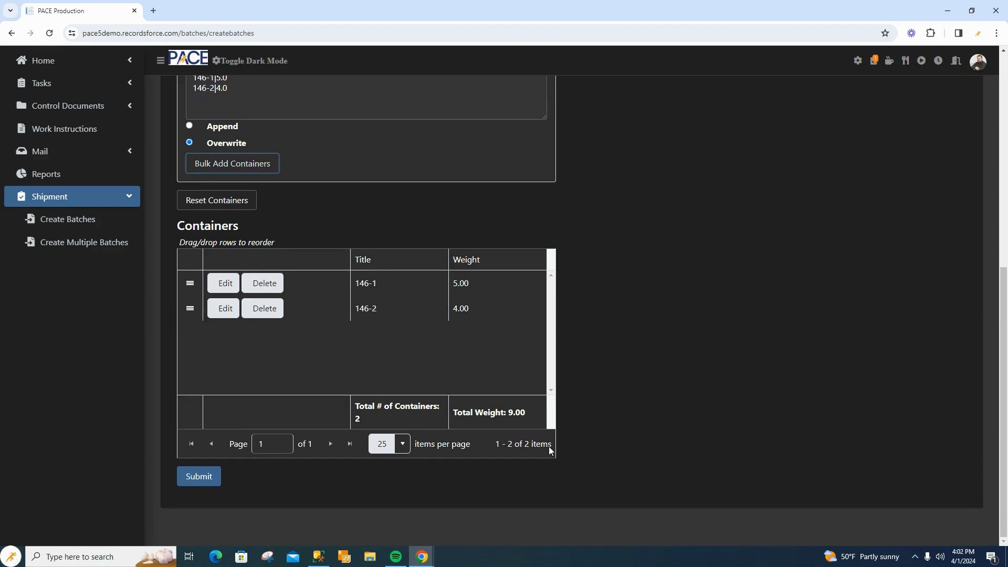
pyautogui.click(200, 477)
pyautogui.scroll(-5, 423, 348)
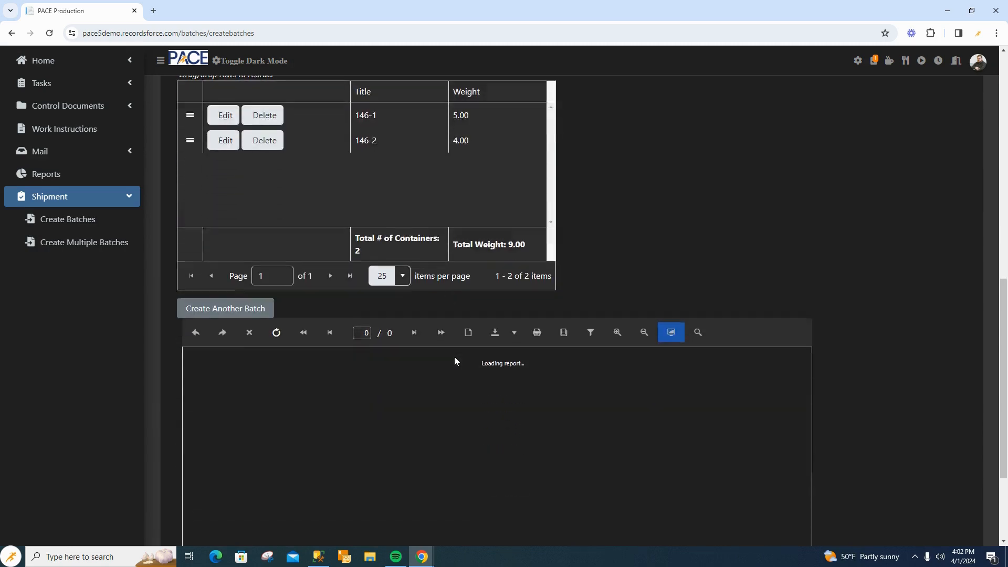
pyautogui.scroll(-5, 516, 367)
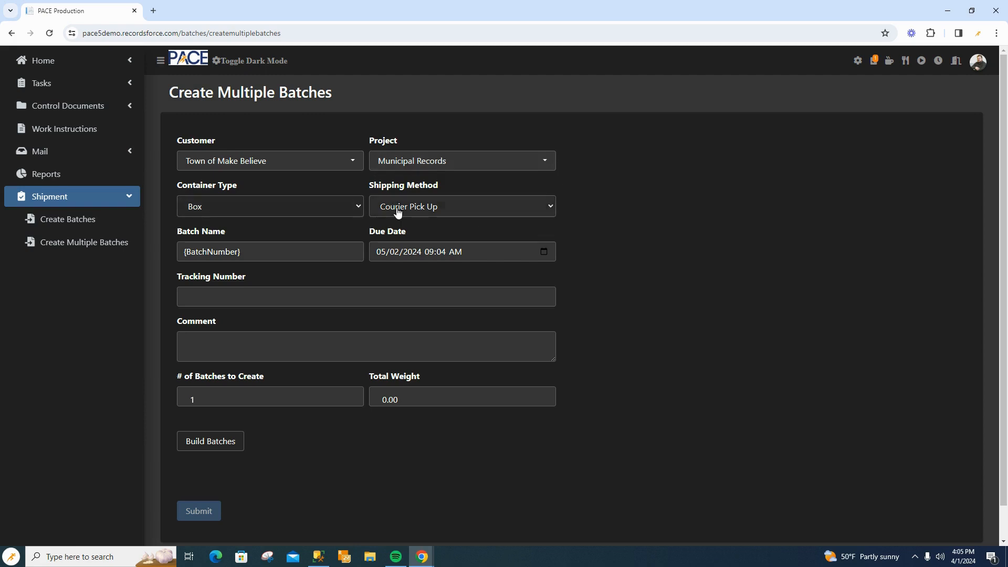
# - Build 3 batches with a total weight of 30.00 for the Municipal Records project on the Create Multiple Batches page
pyautogui.scroll(-1, 643, 303)
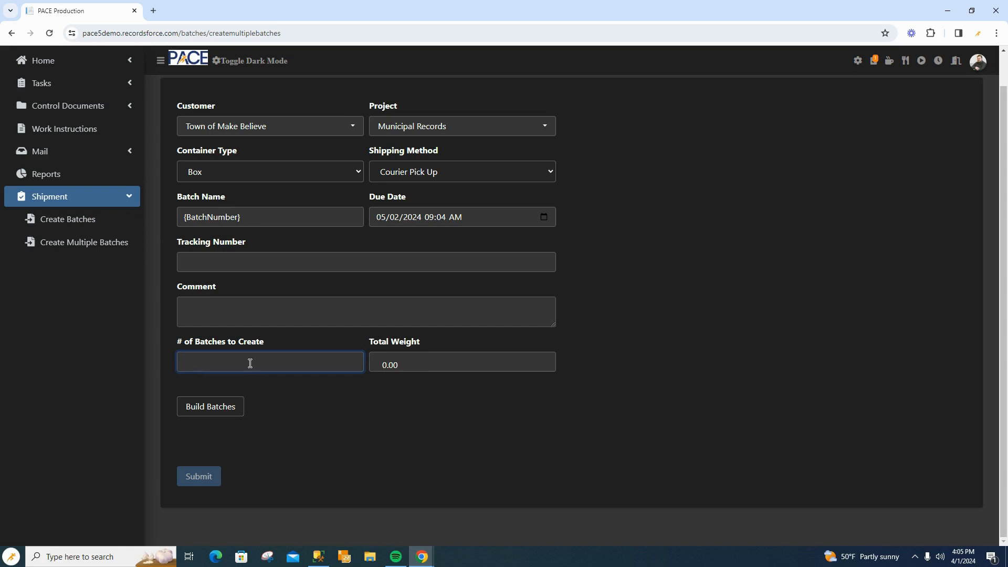
pyautogui.press('Tab')
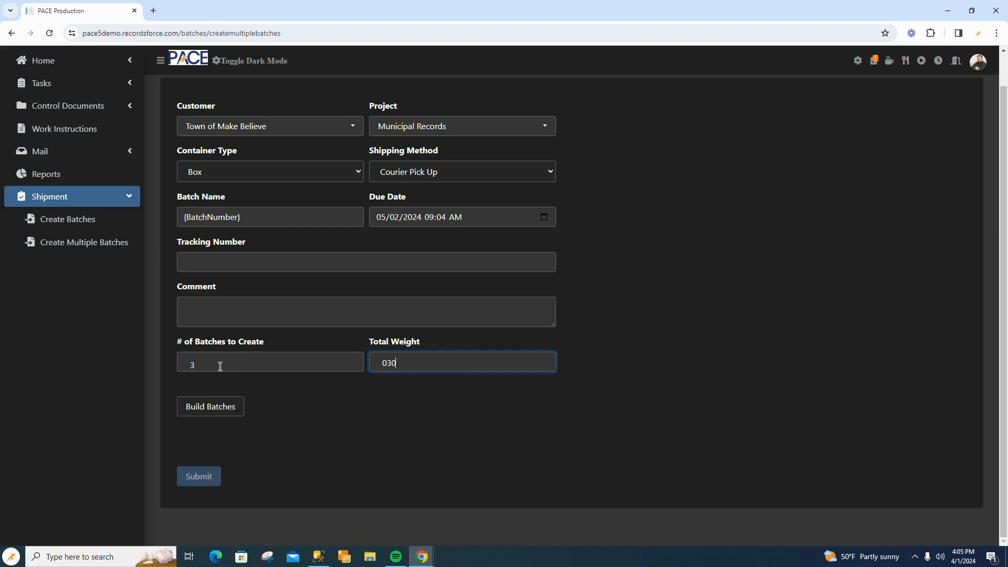
pyautogui.click(205, 408)
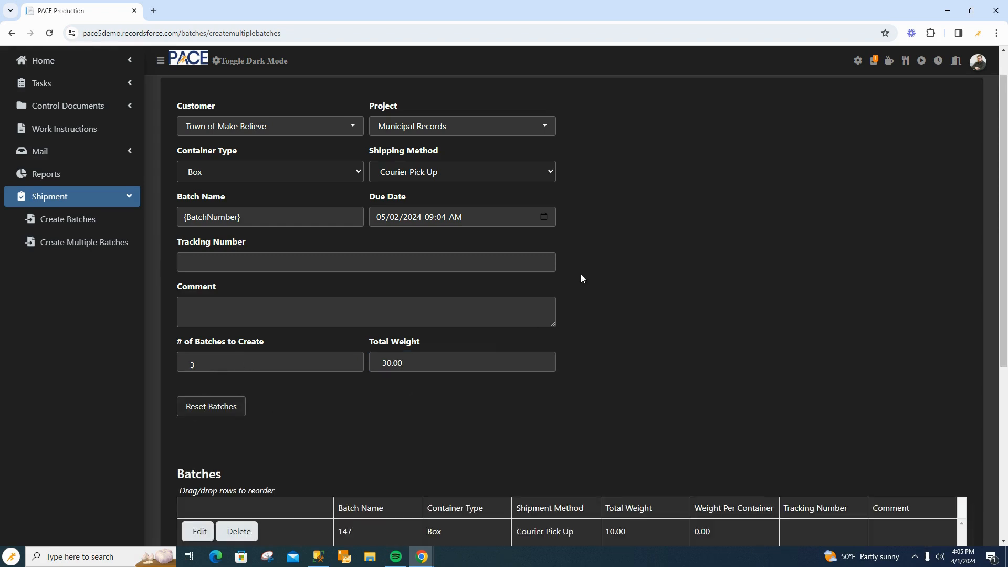
pyautogui.scroll(-4, 778, 215)
pyautogui.scroll(-1, 825, 199)
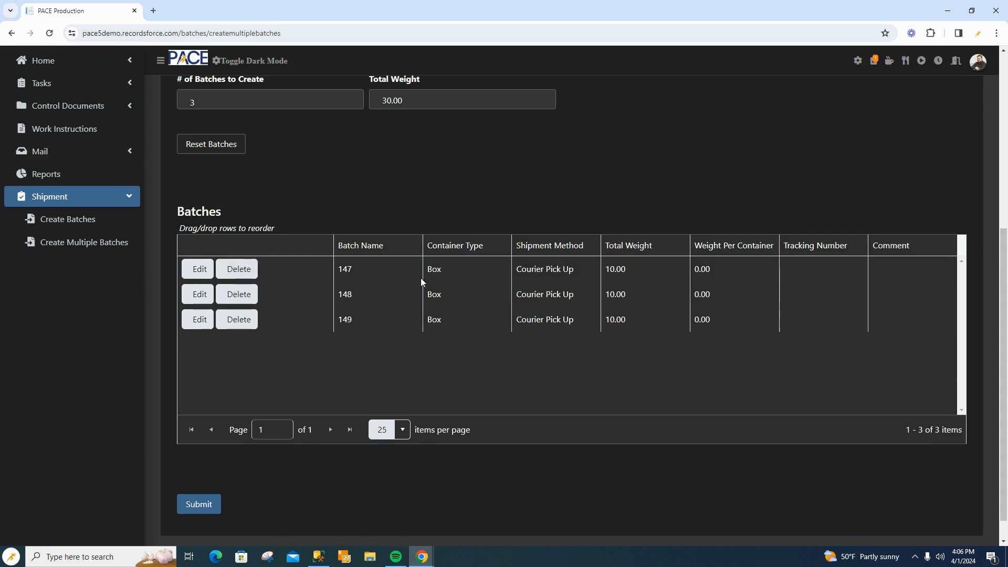
# - Set the weight per container of batch 147 to 2.5 and save the row
pyautogui.click(199, 269)
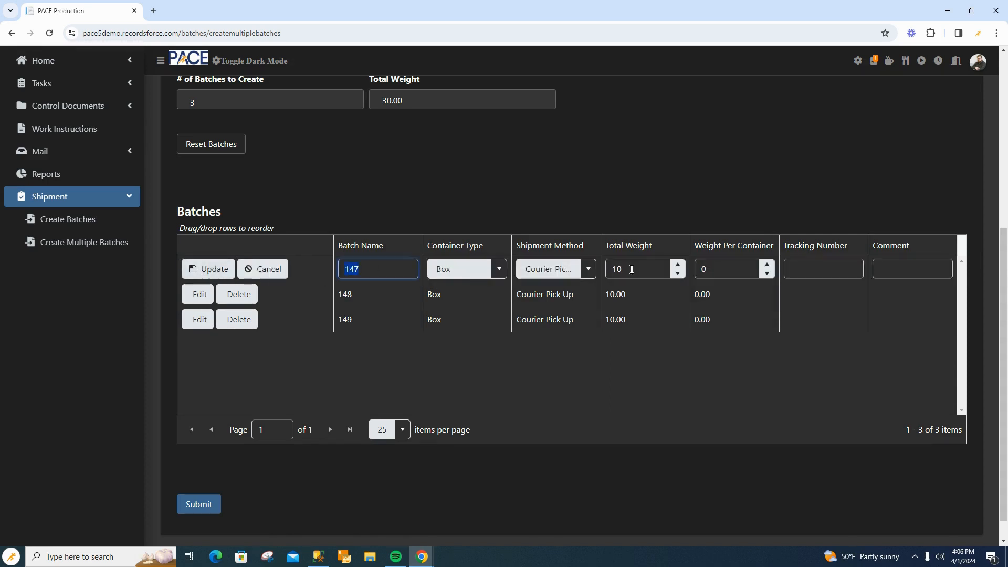
pyautogui.click(722, 274)
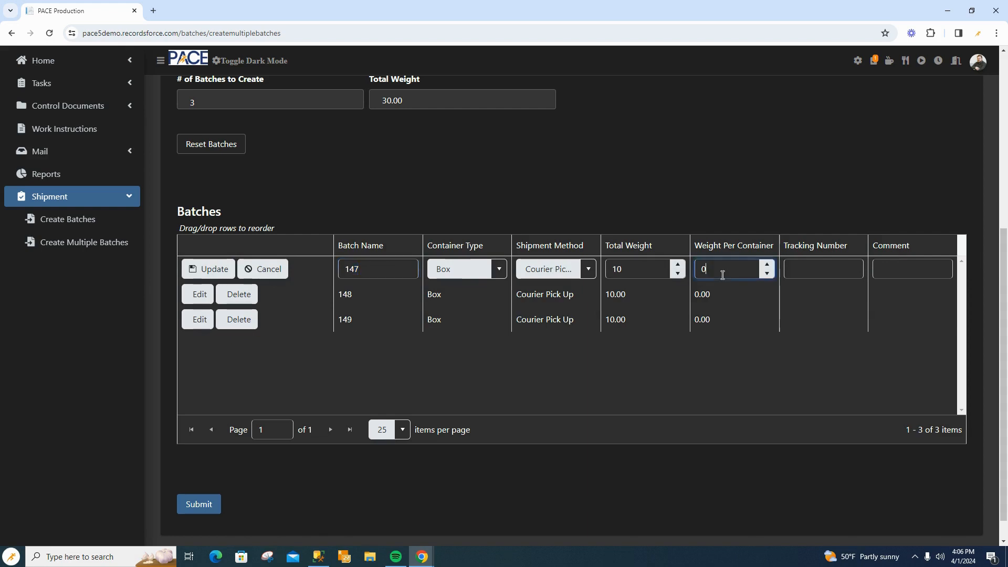
pyautogui.press('BackSpace')
pyautogui.write('.')
pyautogui.write('2')
pyautogui.write('.')
pyautogui.press('Tab')
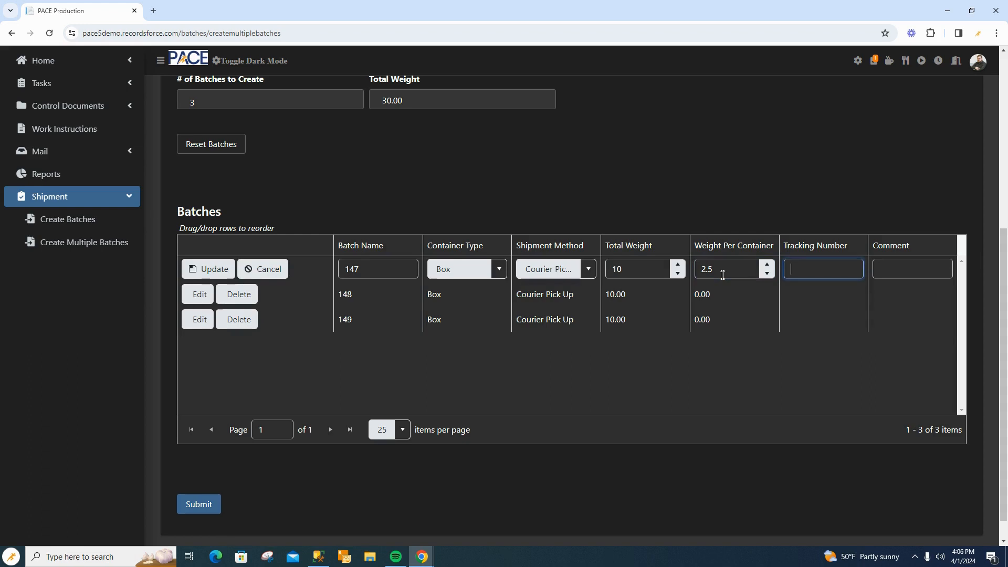
pyautogui.click(749, 345)
pyautogui.click(208, 269)
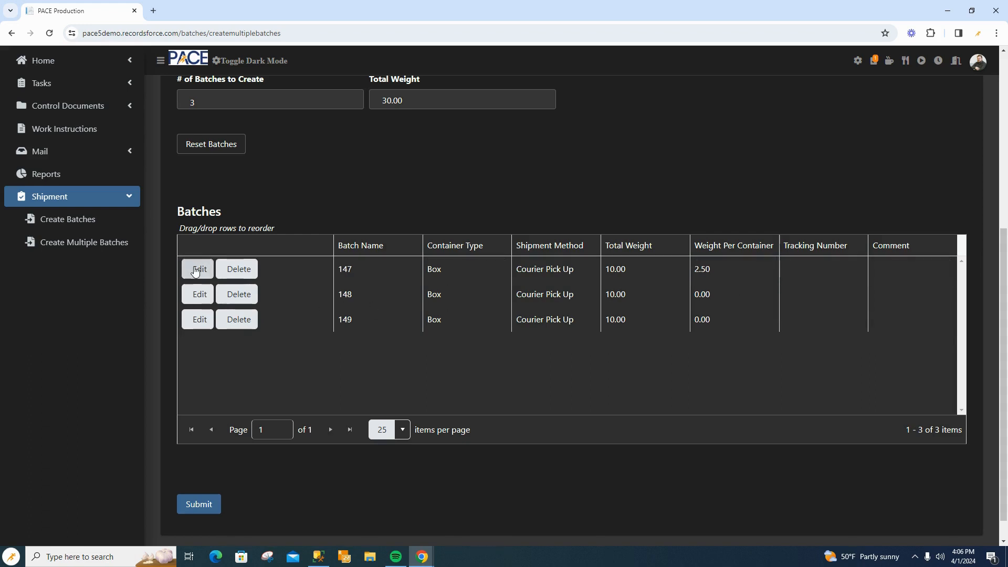
# - Set the weight per container of batch 148 to 3 and save the row
pyautogui.click(198, 295)
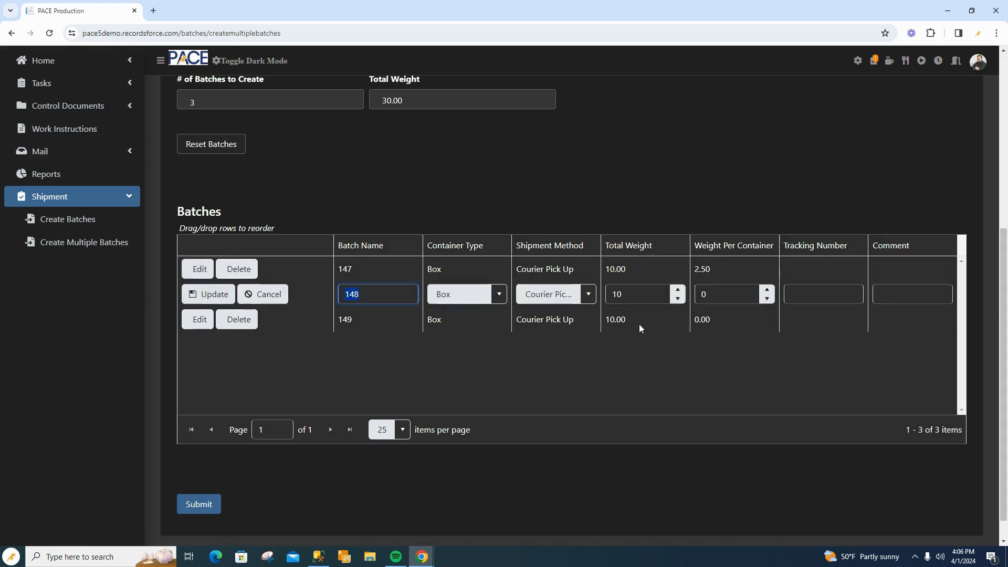
pyautogui.click(733, 293)
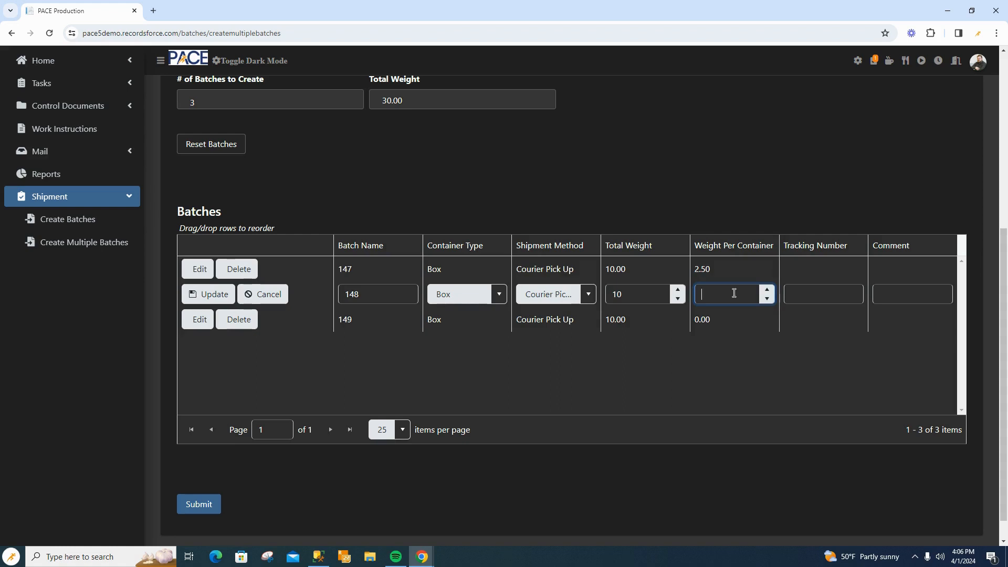
pyautogui.write('3')
pyautogui.press('Tab')
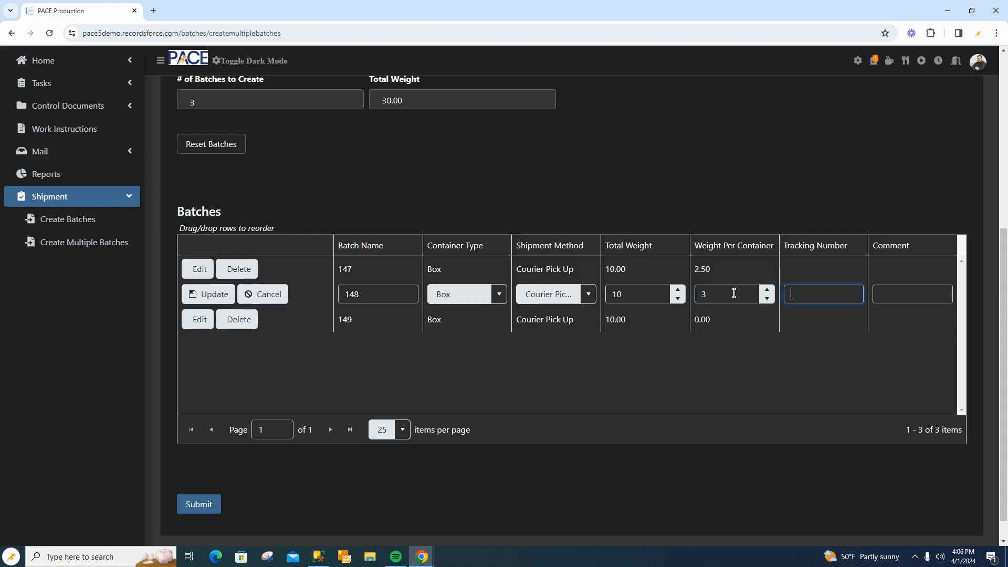
pyautogui.click(202, 293)
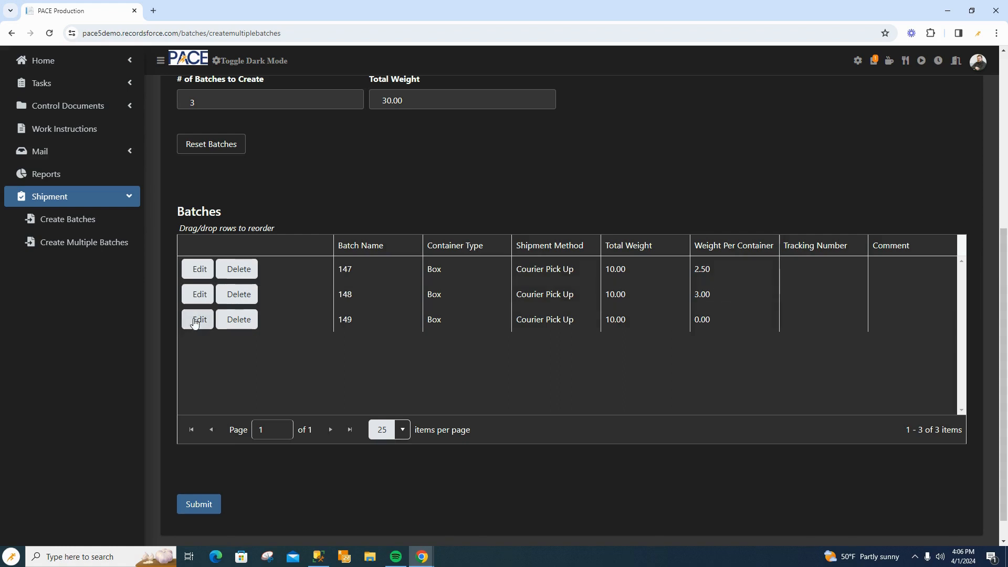
# - Set the weight per container of batch 149 to 2 and save the row
pyautogui.click(195, 321)
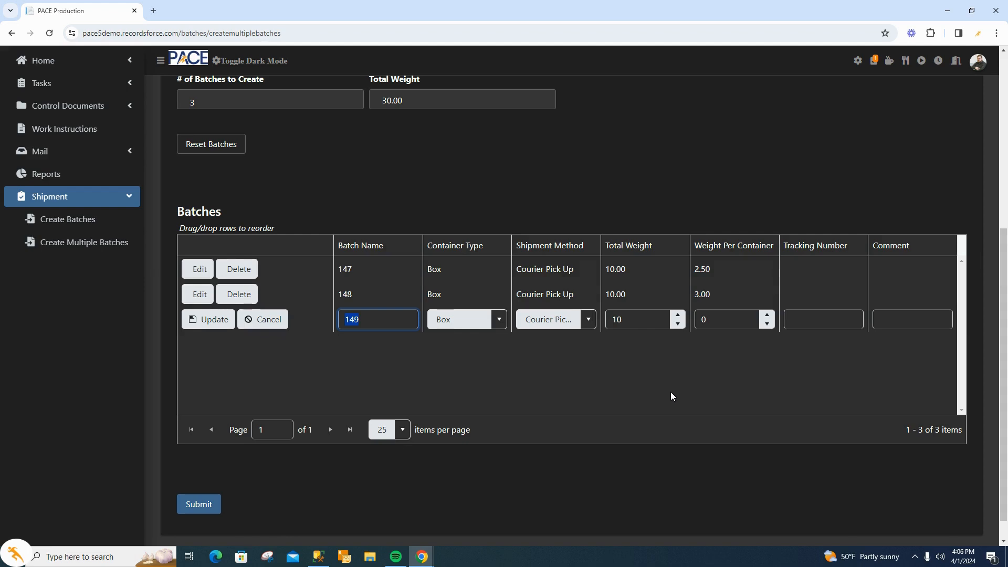
pyautogui.click(749, 323)
pyautogui.write('2')
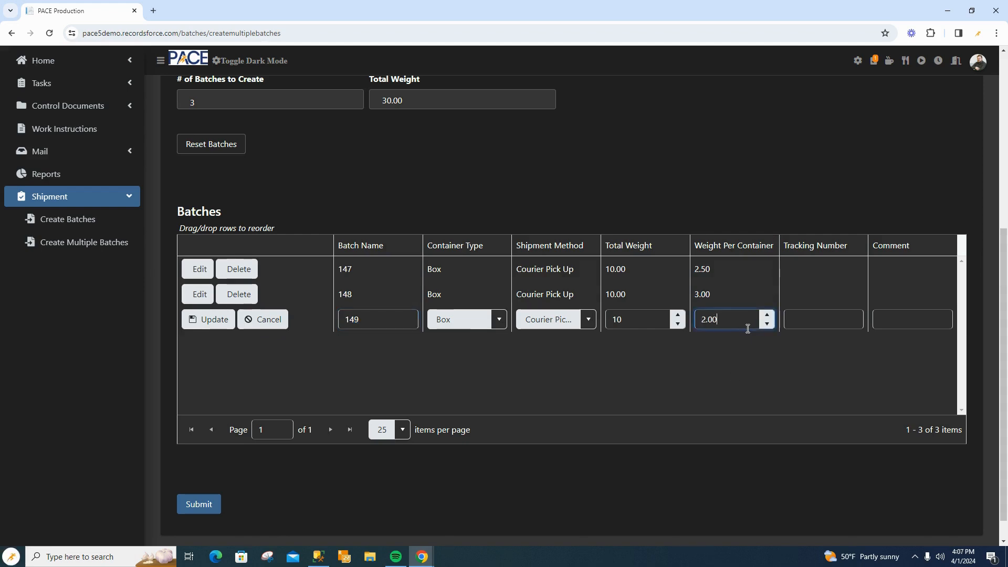
pyautogui.press('Tab')
pyautogui.click(688, 363)
pyautogui.click(215, 330)
# - Submit batches 147, 148 and 149 and bring up their transmittal report
pyautogui.scroll(-1, 718, 354)
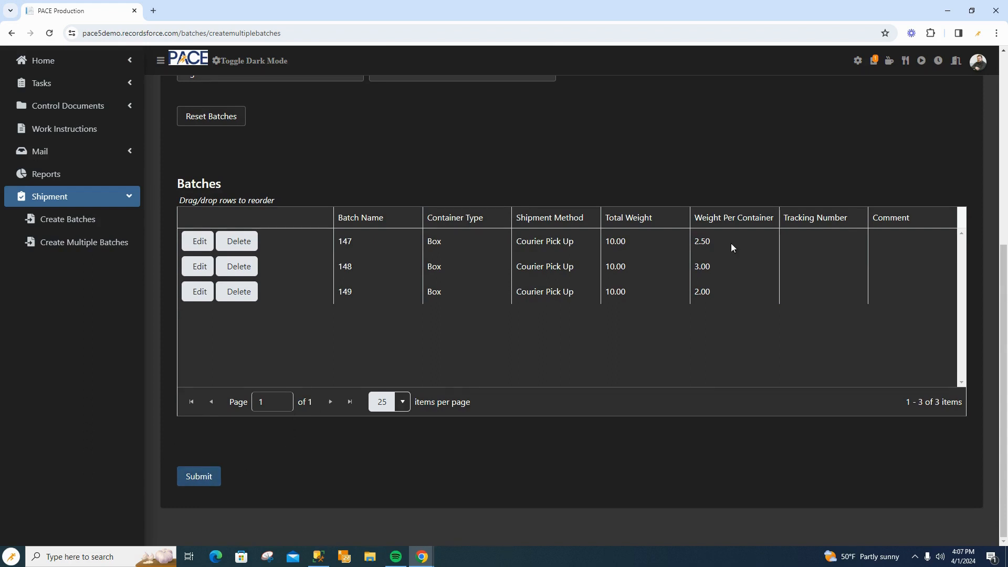
pyautogui.scroll(-4, 871, 243)
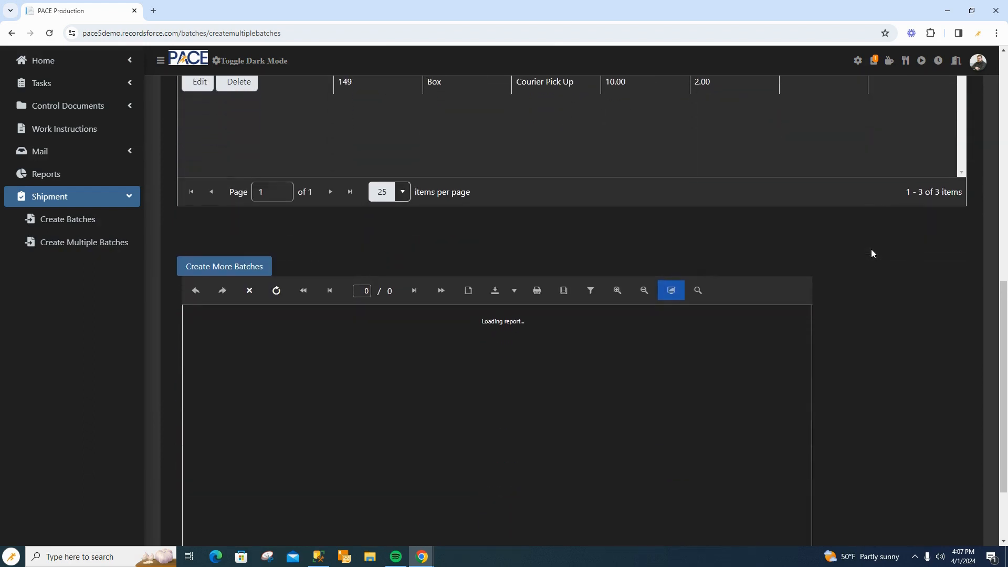
pyautogui.scroll(-2, 871, 250)
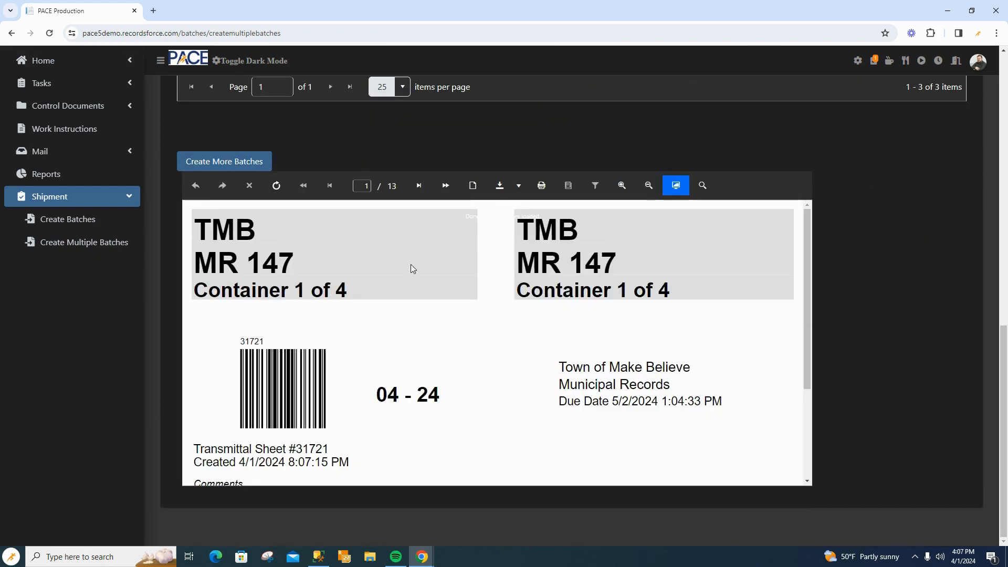
# - Check batch 147's transmittal sheets in the report against its total weight and weight per container in the batch list
pyautogui.scroll(2, 448, 278)
pyautogui.scroll(1, 450, 274)
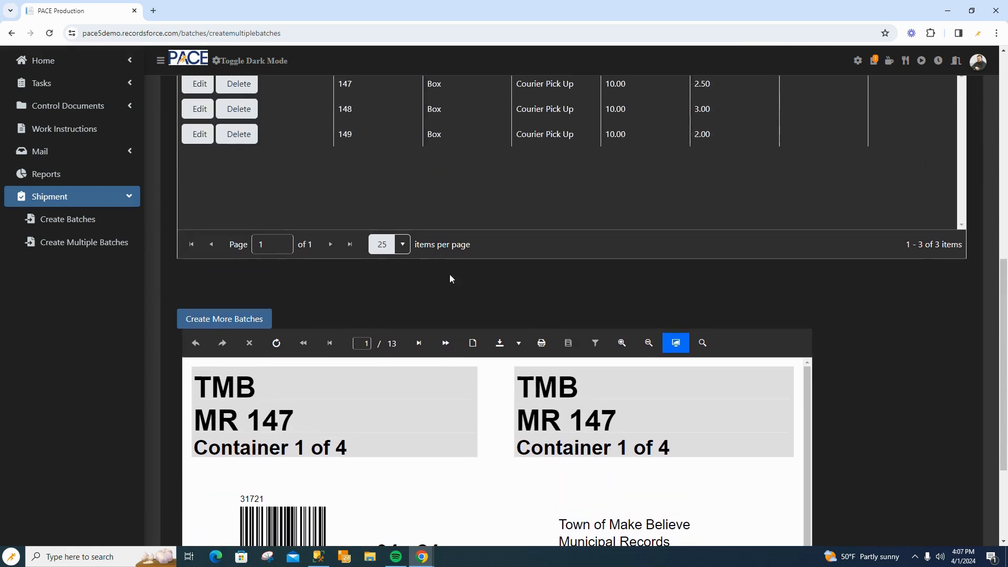
pyautogui.scroll(1, 539, 201)
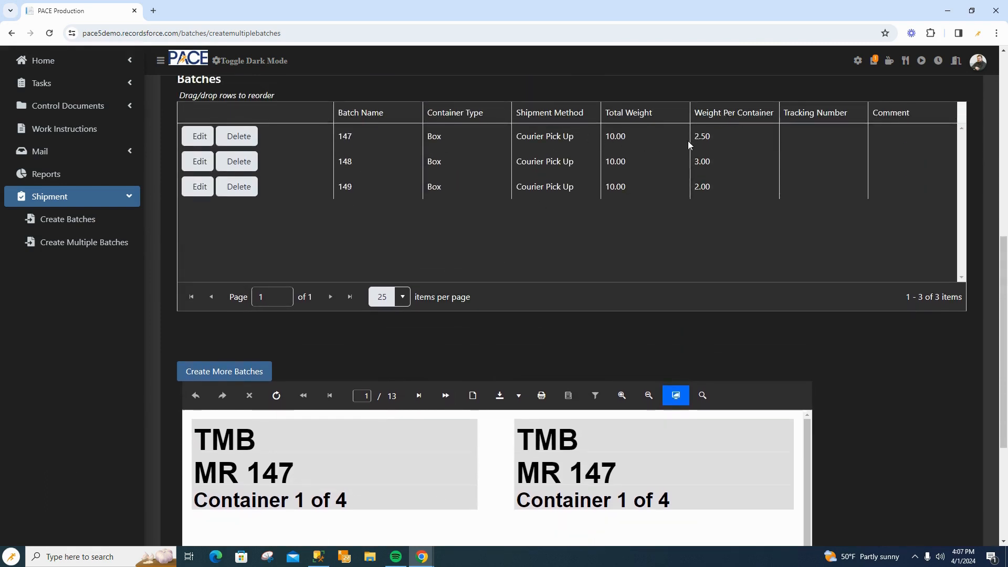
pyautogui.scroll(-1, 736, 284)
pyautogui.scroll(-7, 735, 279)
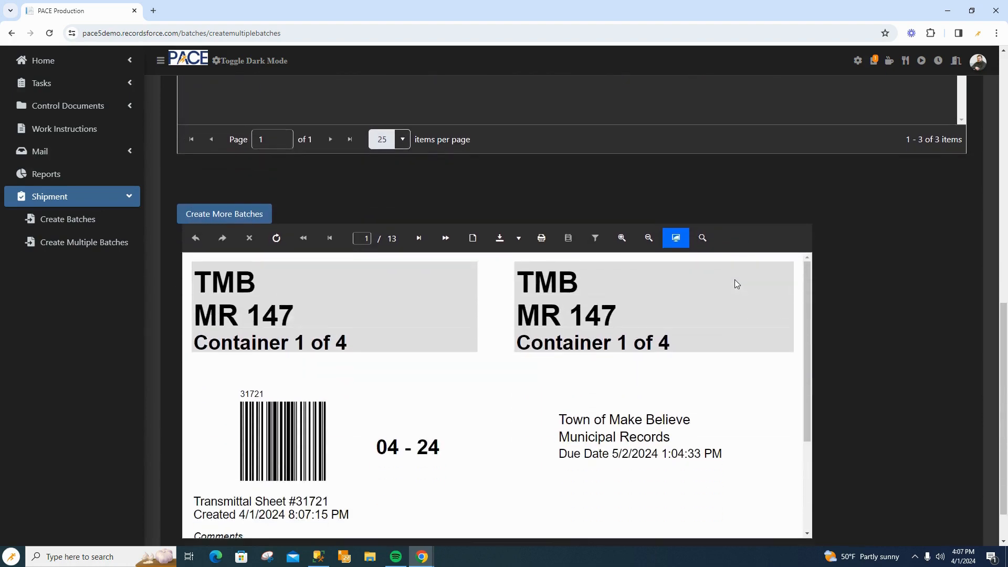
pyautogui.scroll(-18, 737, 283)
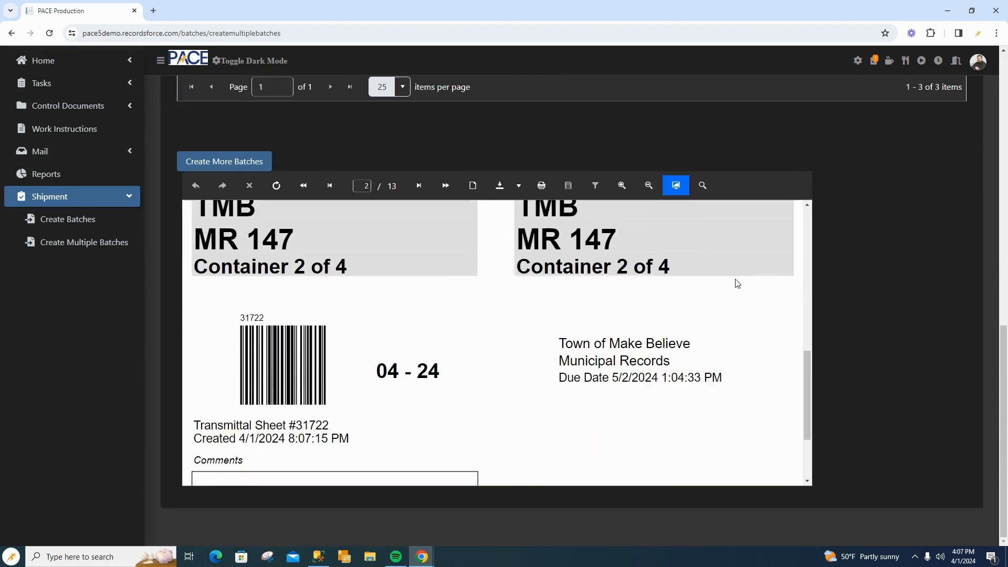
pyautogui.scroll(-18, 737, 283)
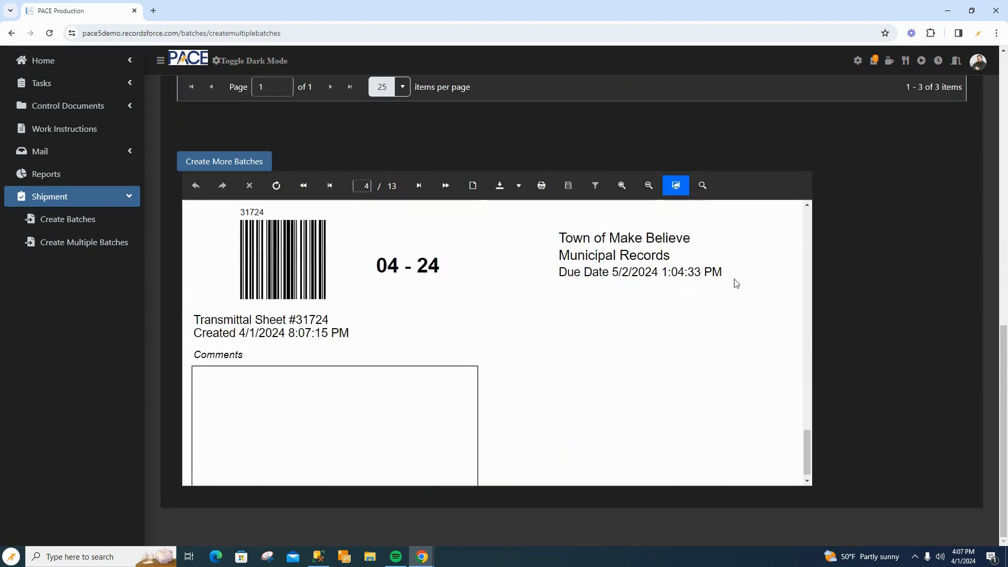
pyautogui.scroll(-1, 736, 283)
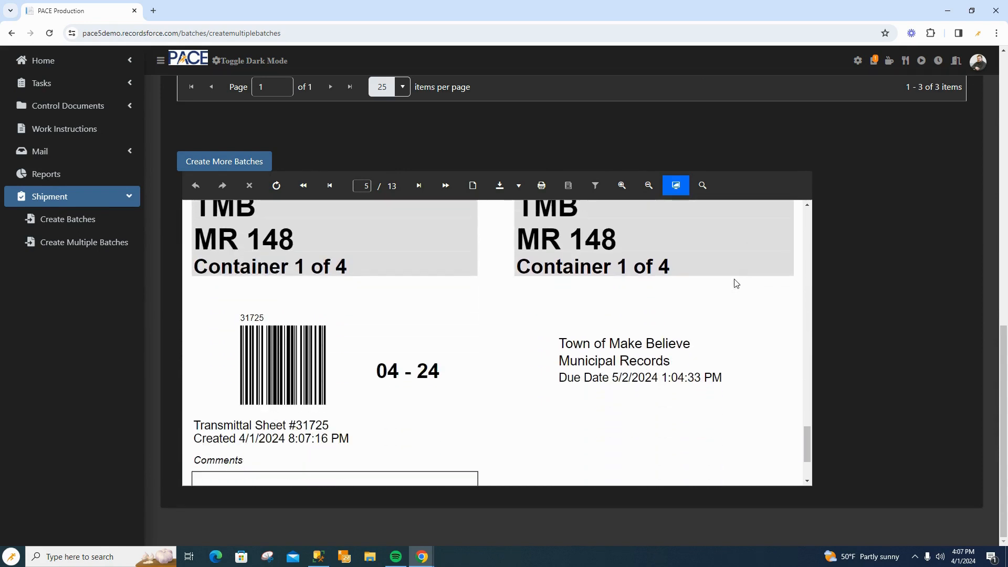
# - Compare batch 148's weight per container with the container numbering on its transmittal sheets
pyautogui.scroll(5, 853, 234)
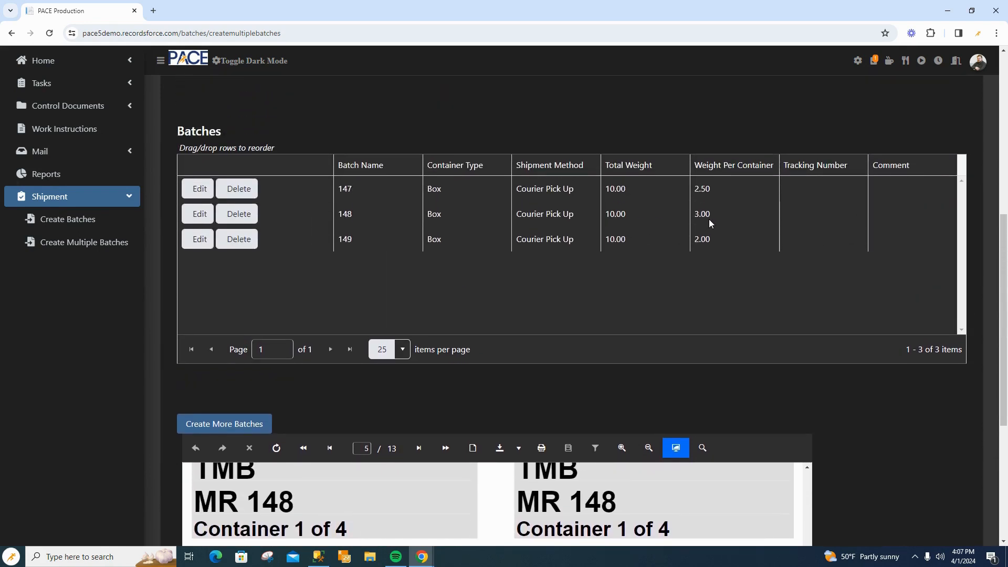
pyautogui.scroll(-3, 872, 292)
pyautogui.scroll(-5, 707, 361)
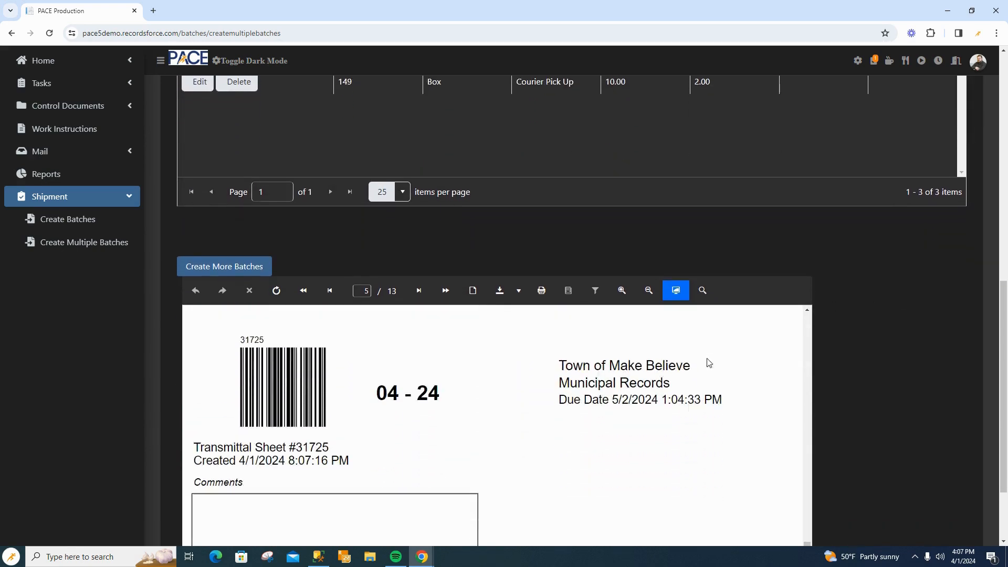
pyautogui.scroll(-10, 713, 359)
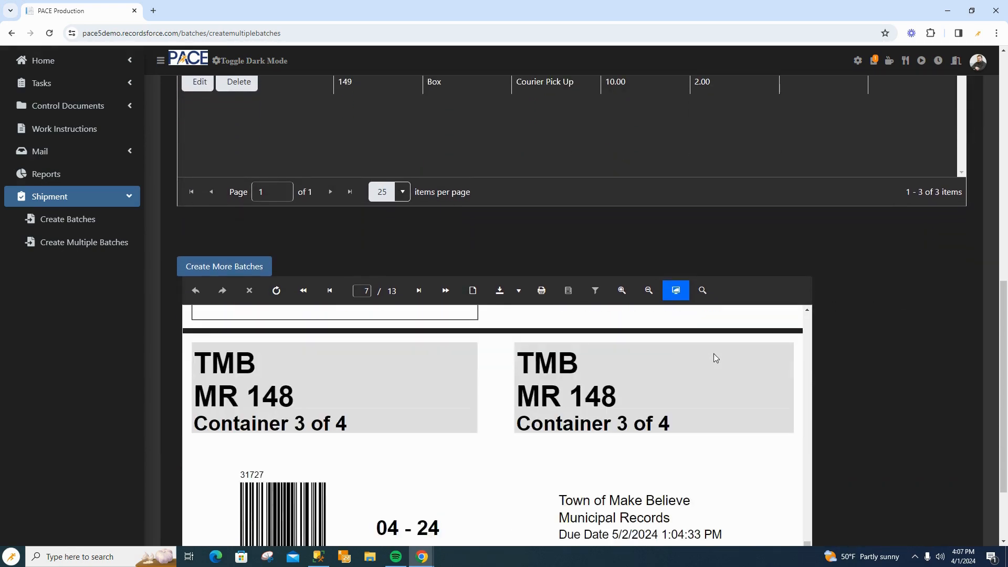
pyautogui.scroll(-10, 715, 358)
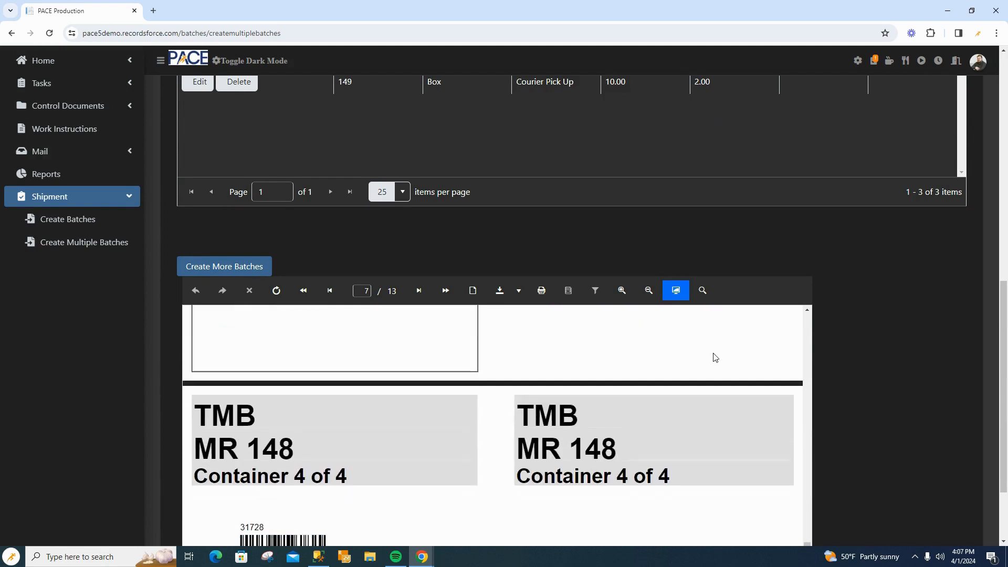
pyautogui.scroll(-10, 715, 358)
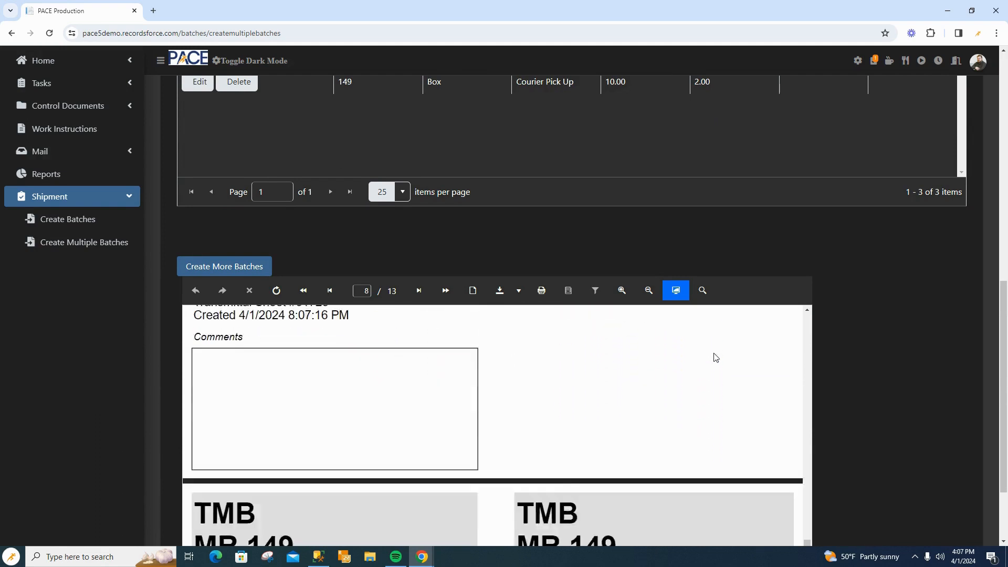
# - Review batch 149's weights in the batch list and its transmittal sheets through the last page of the report
pyautogui.scroll(3, 760, 228)
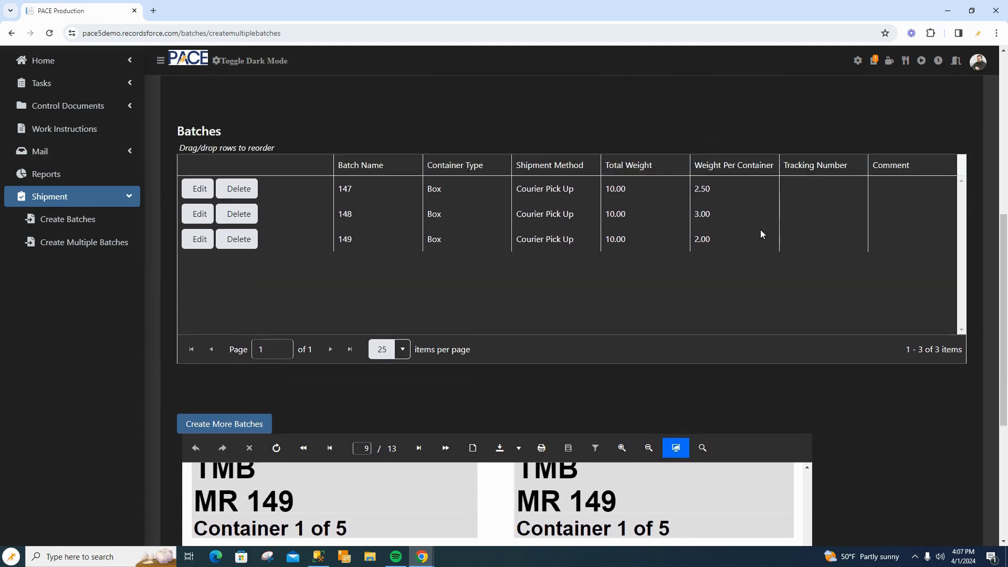
pyautogui.scroll(-1, 341, 245)
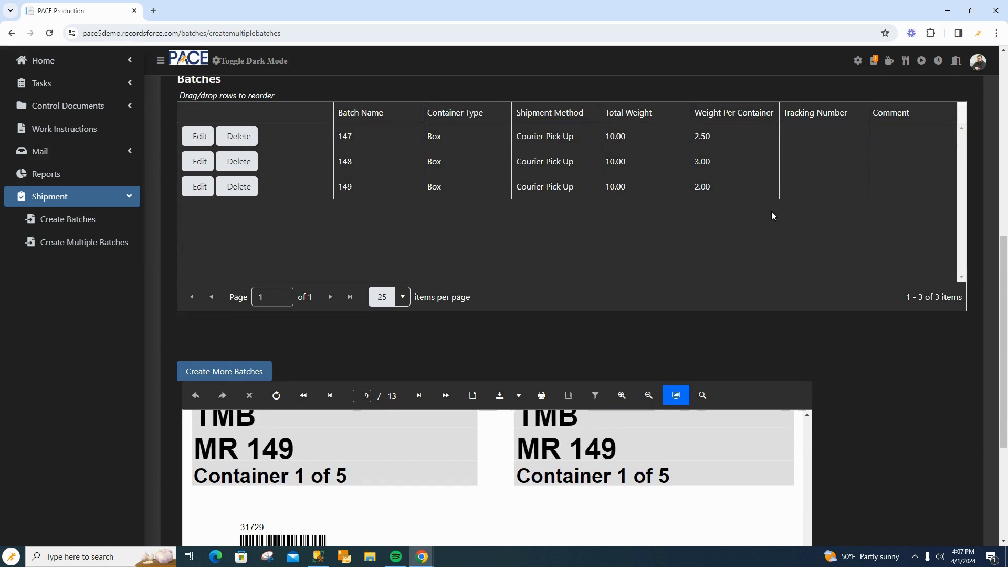
pyautogui.scroll(-3, 771, 211)
pyautogui.scroll(-1, 795, 140)
pyautogui.scroll(-6, 729, 269)
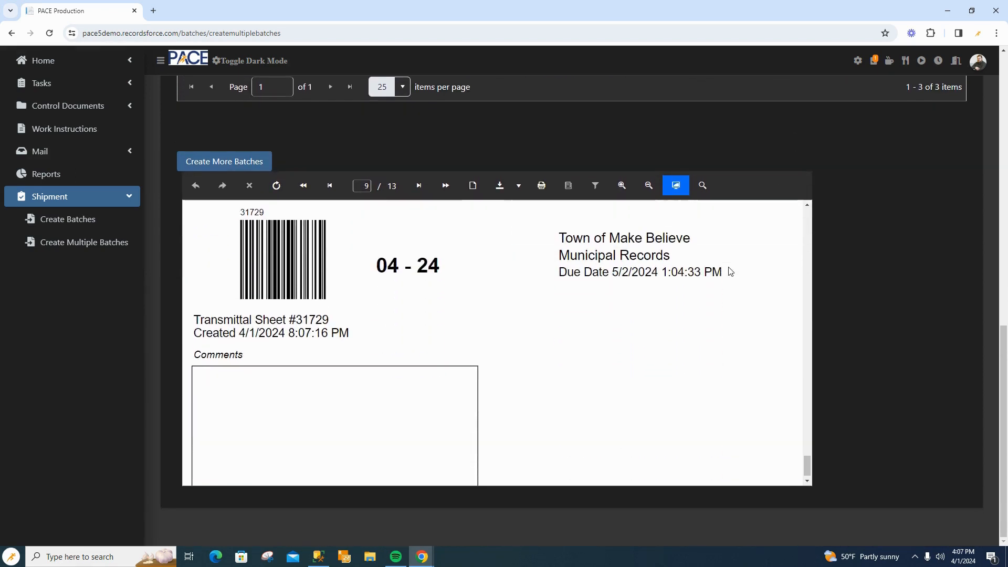
pyautogui.scroll(-6, 729, 271)
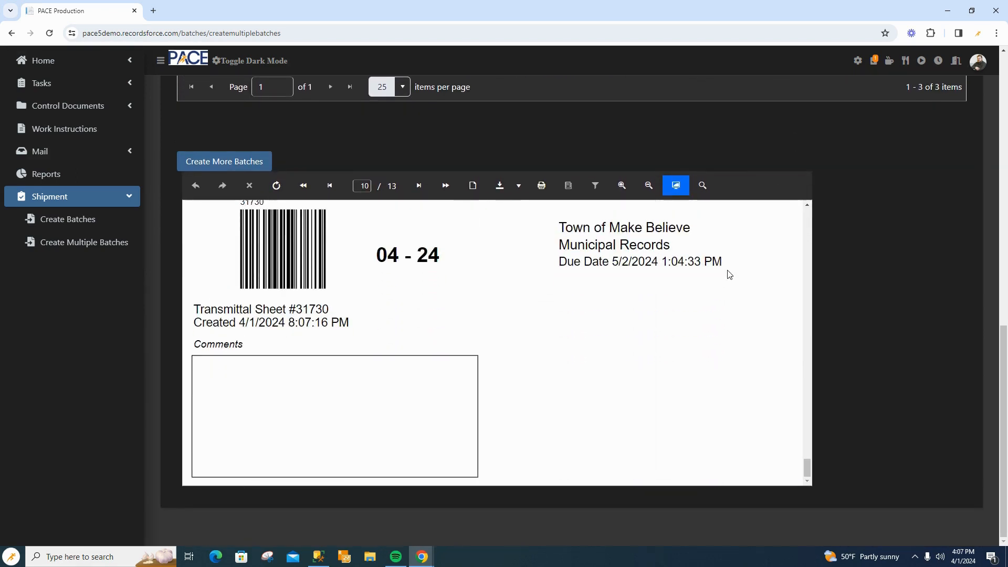
pyautogui.scroll(-8, 722, 284)
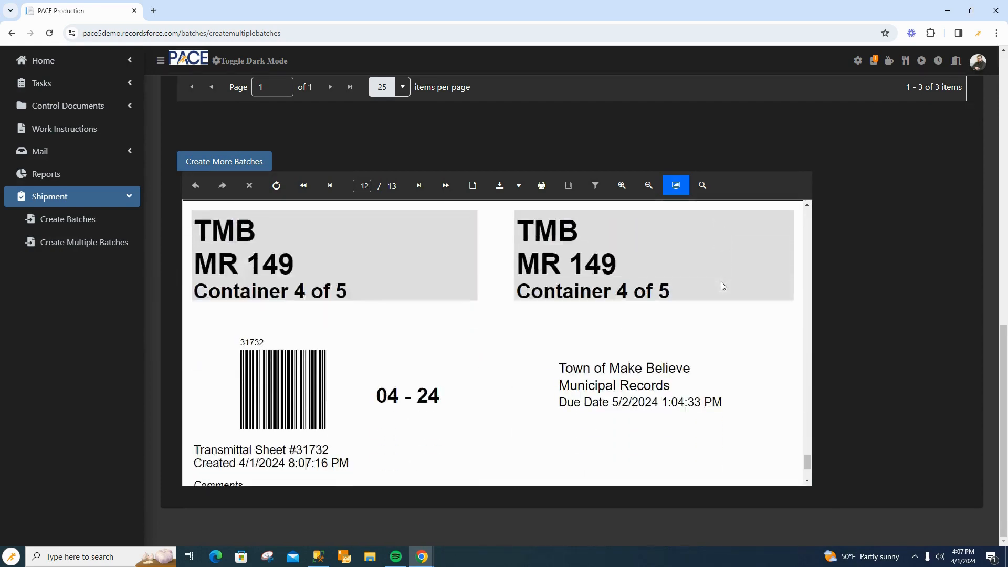
pyautogui.scroll(-2, 720, 284)
pyautogui.scroll(4, 717, 283)
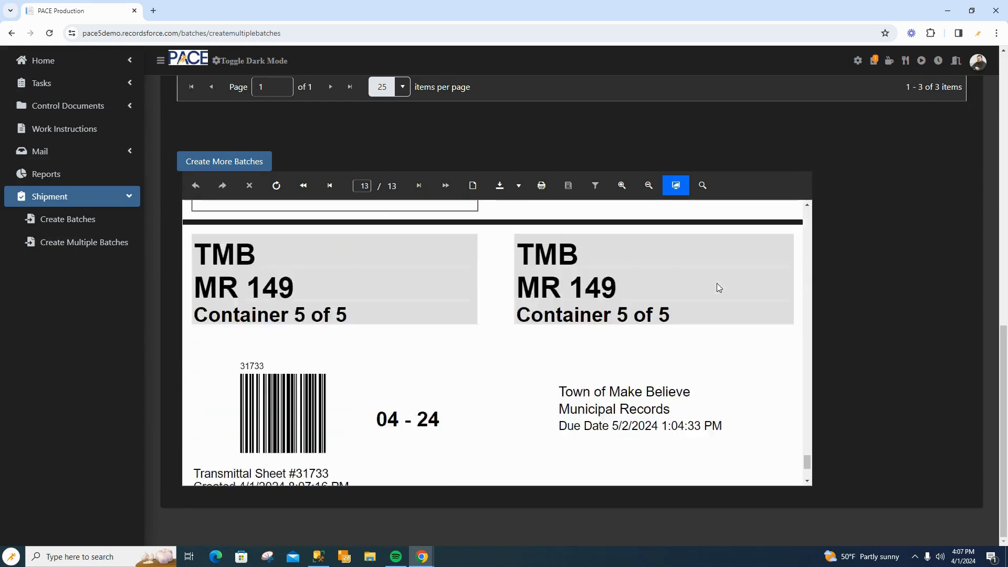